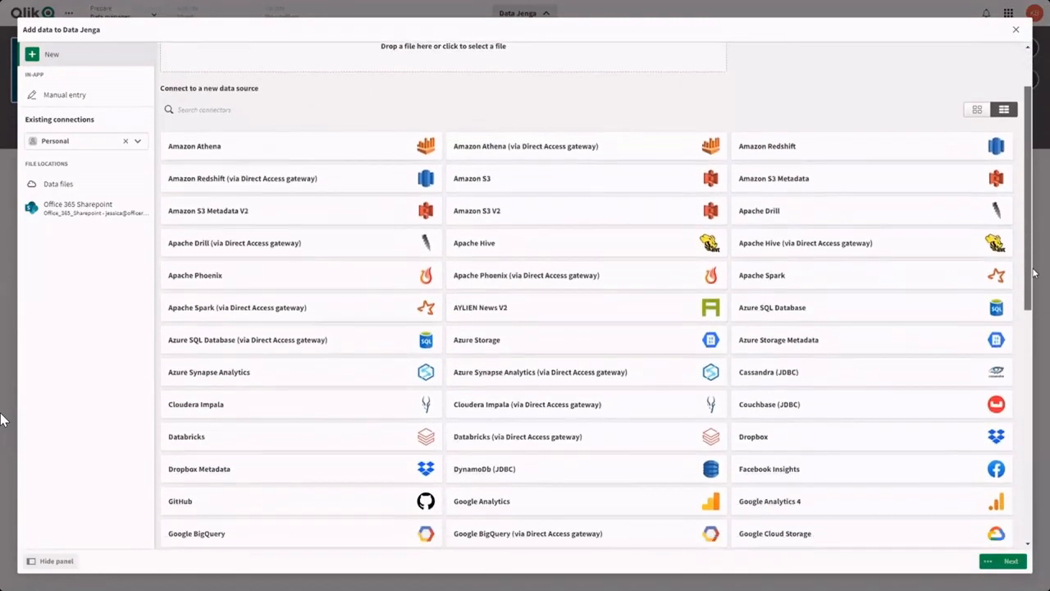
Step: Browse the available connectors and upload the file Contracting Actions 10Mv.qvd from the Data Jenga folder
drag(1034, 285, 1035, 443)
scroll(2, 420, down, 3)
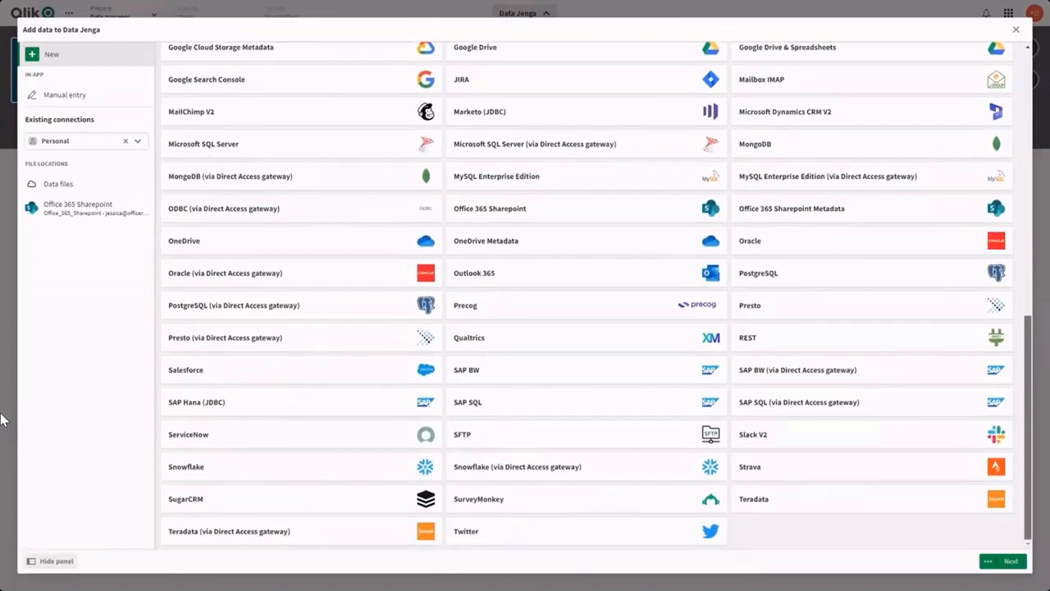
scroll(2, 420, up, 4)
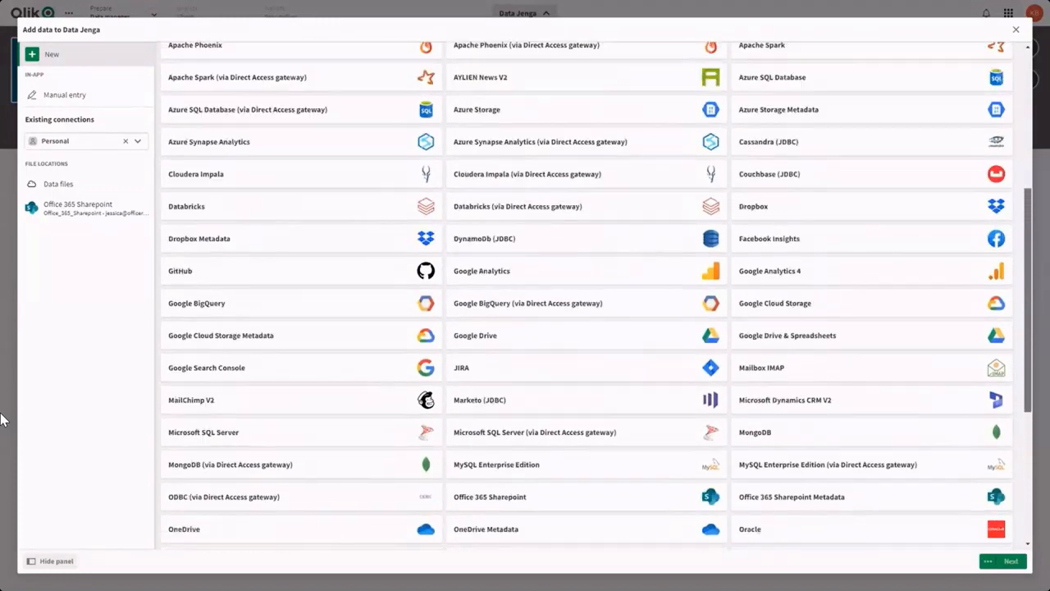
scroll(2, 420, up, 5)
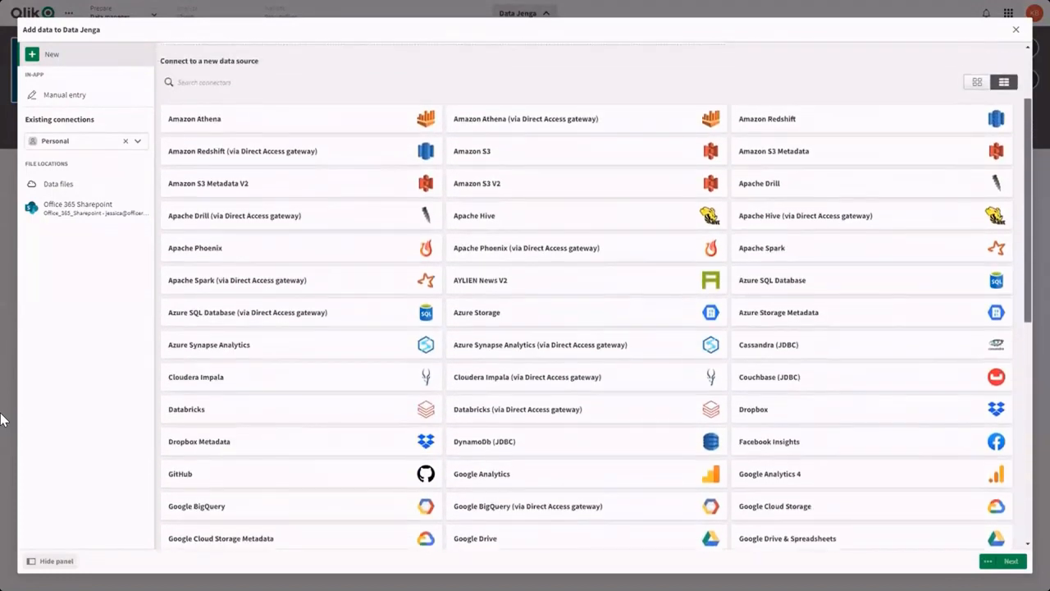
scroll(1, 421, up, 2)
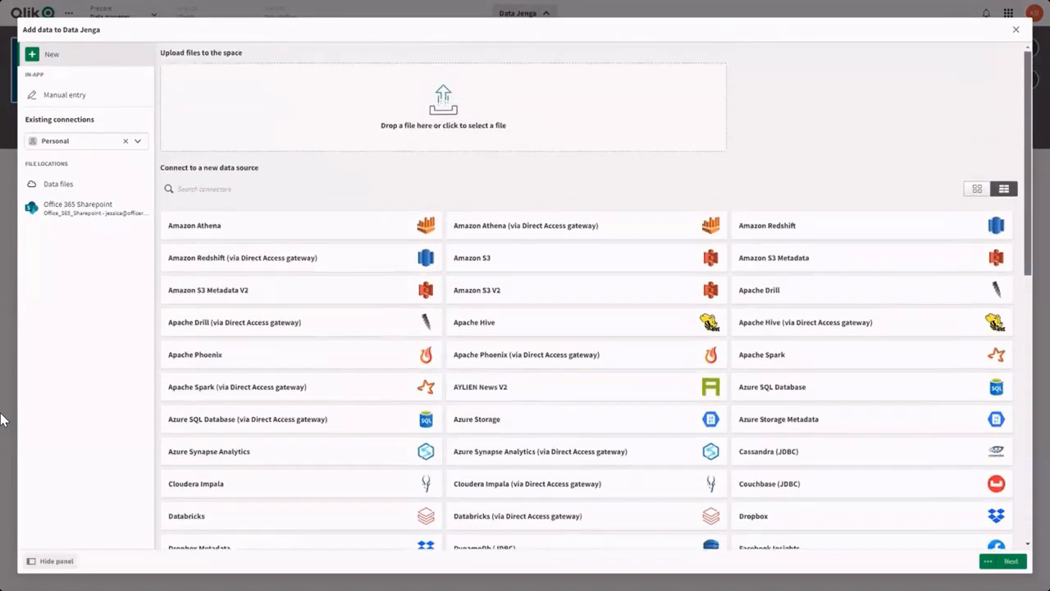
click(626, 98)
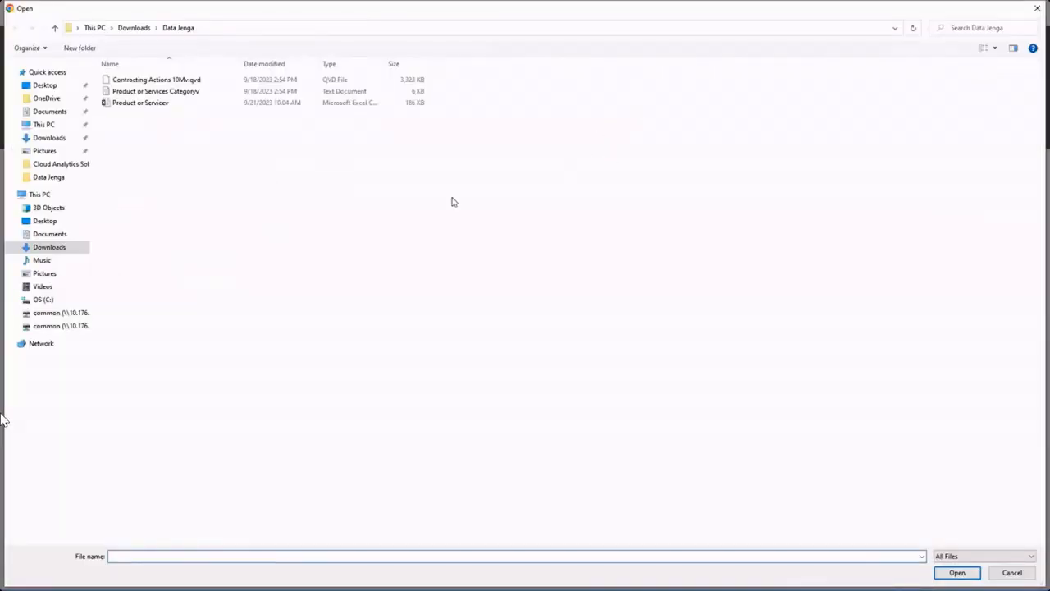
click(197, 79)
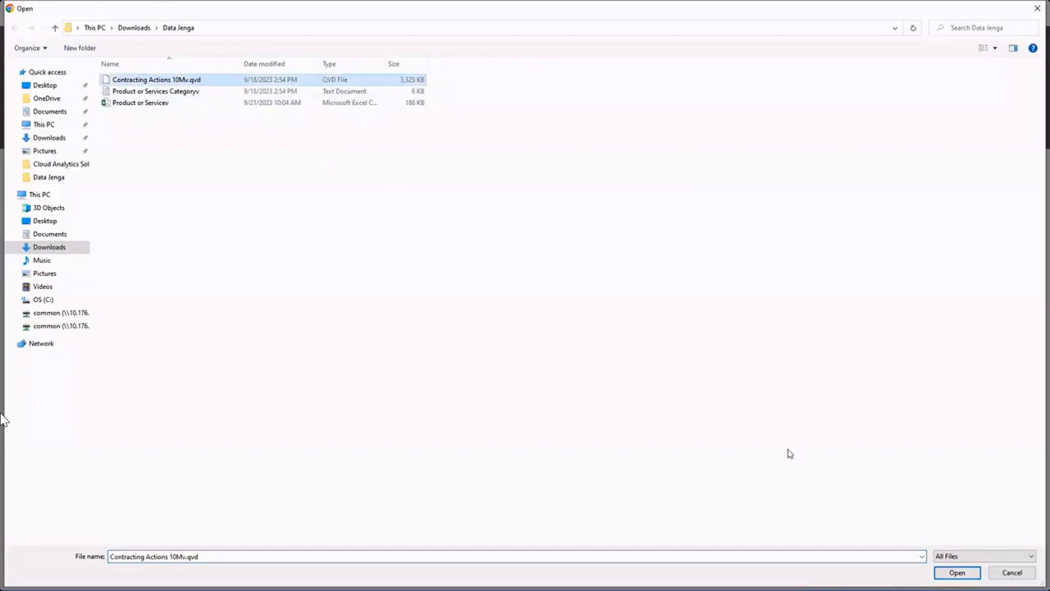
key(Return)
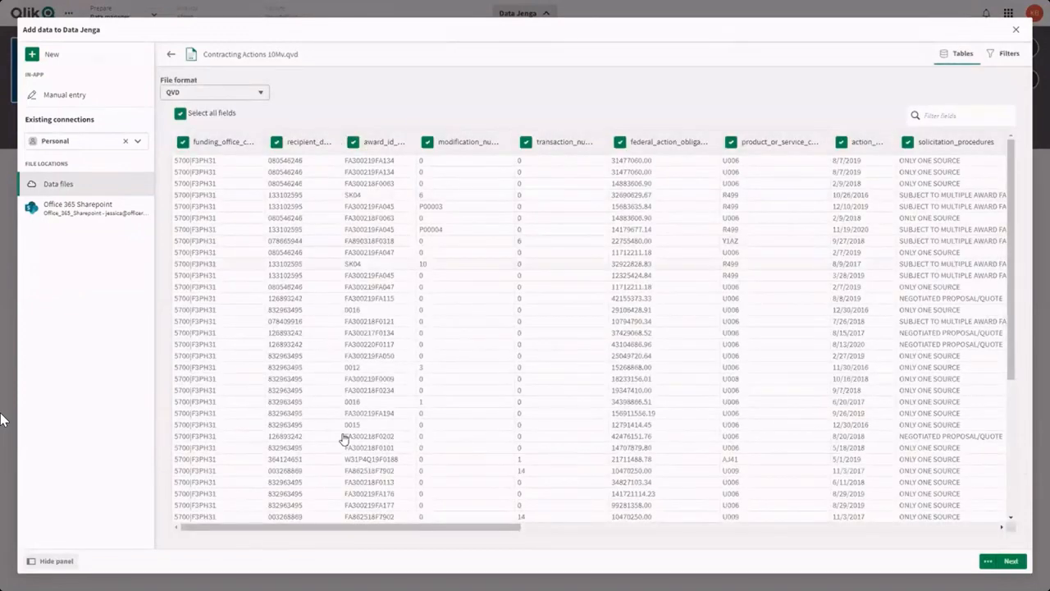
Step: Rename the award ID field of Contracting Actions 10Mv.qvd to ID and load the table into the app
drag(379, 534, 343, 541)
click(380, 142)
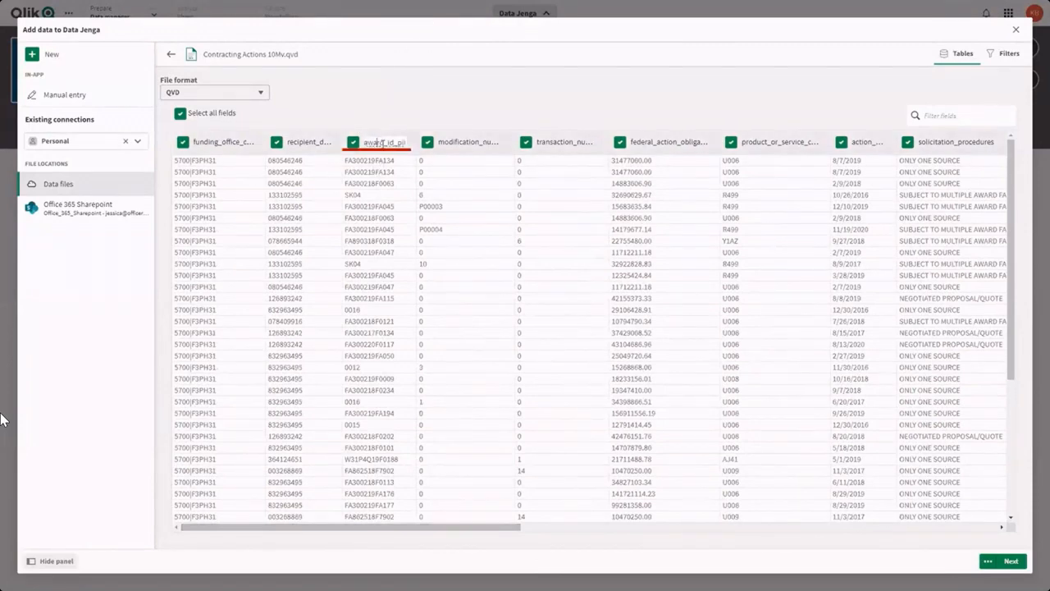
drag(406, 142, 365, 137)
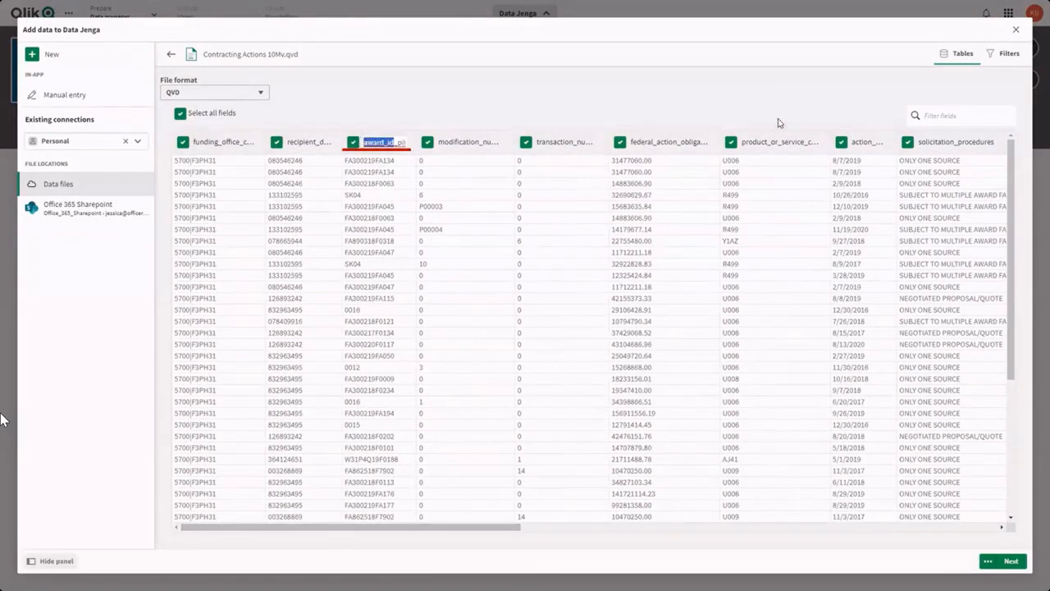
key(BackSpace)
key(Return)
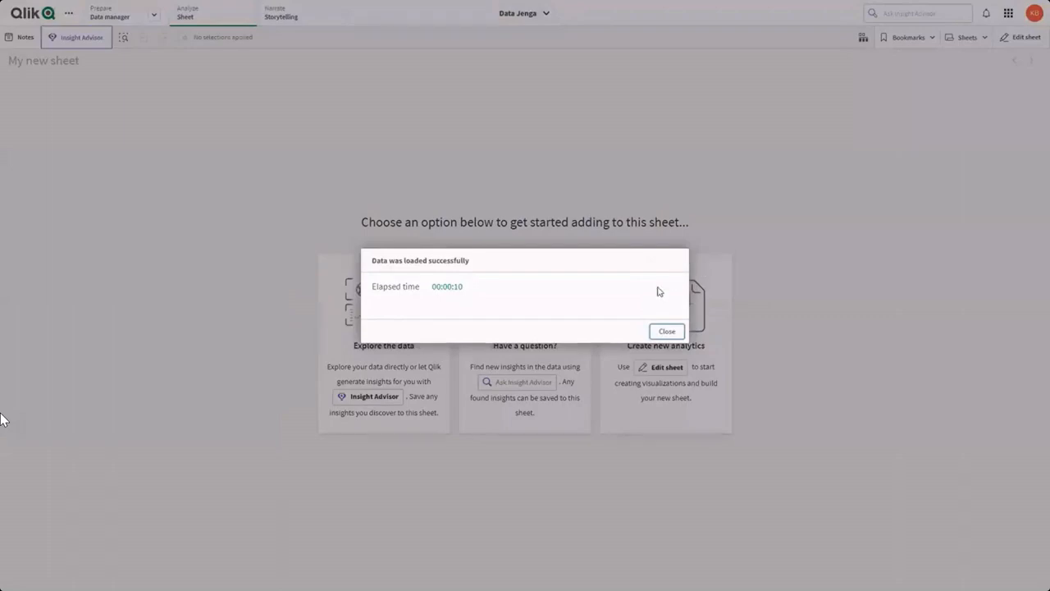
click(664, 332)
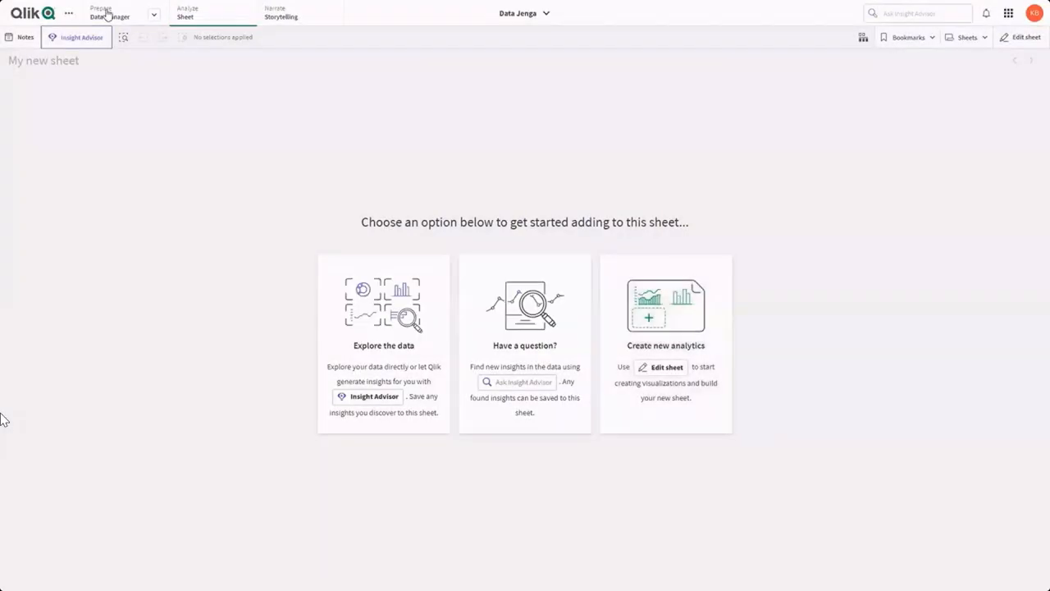
Step: Add the text file Product or Services Categoryv to the data model as a new table, keeping all fields
click(107, 15)
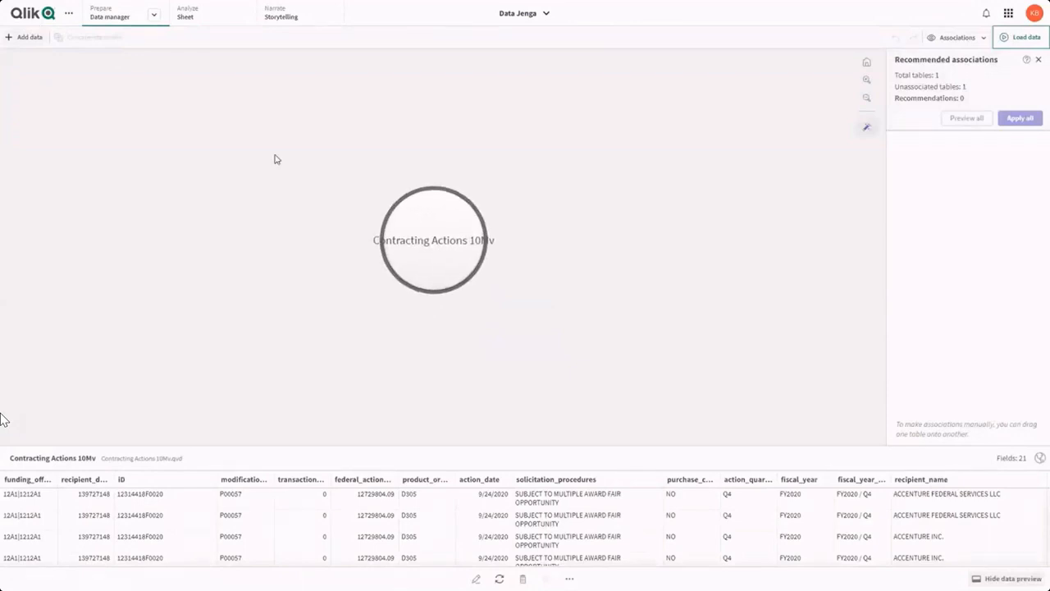
click(10, 38)
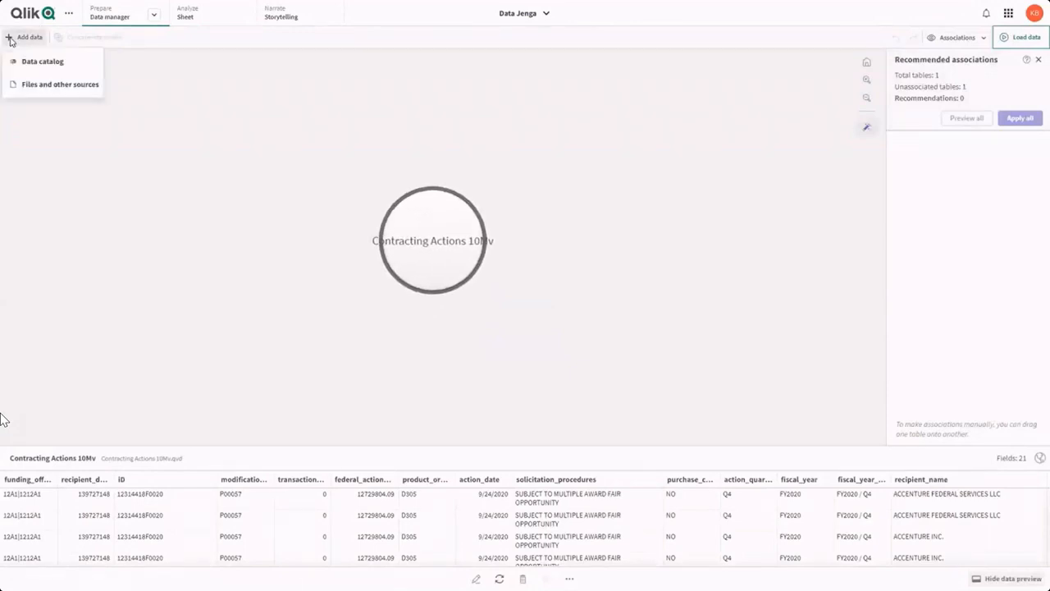
click(36, 94)
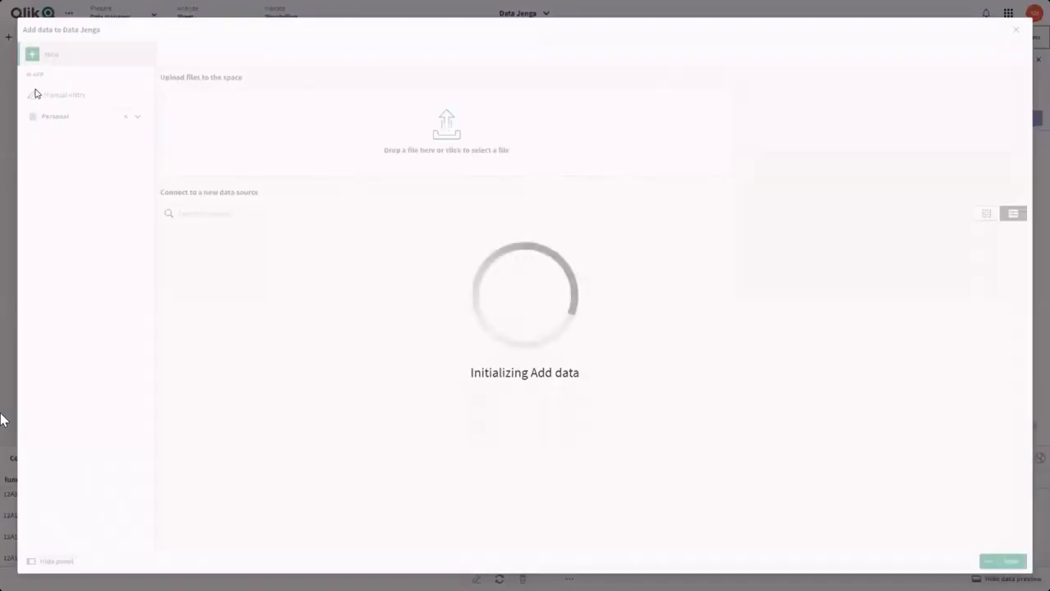
click(306, 108)
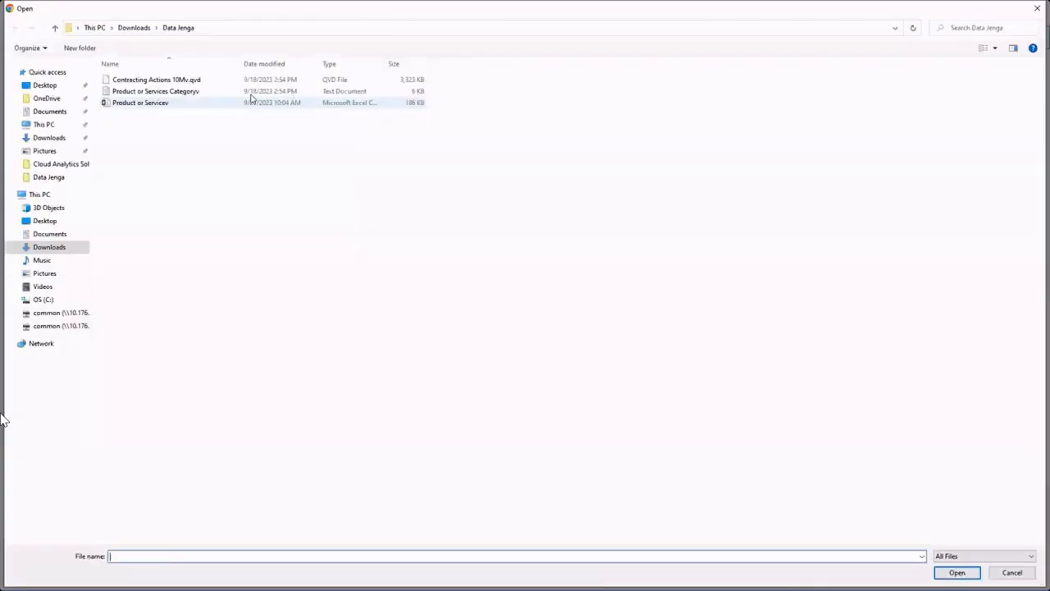
click(243, 92)
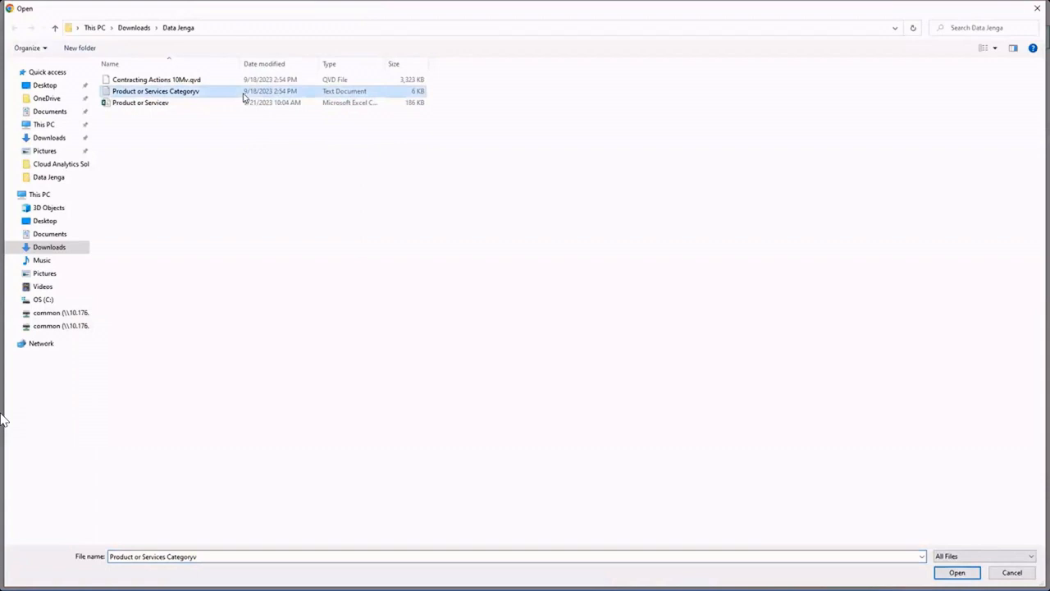
click(952, 572)
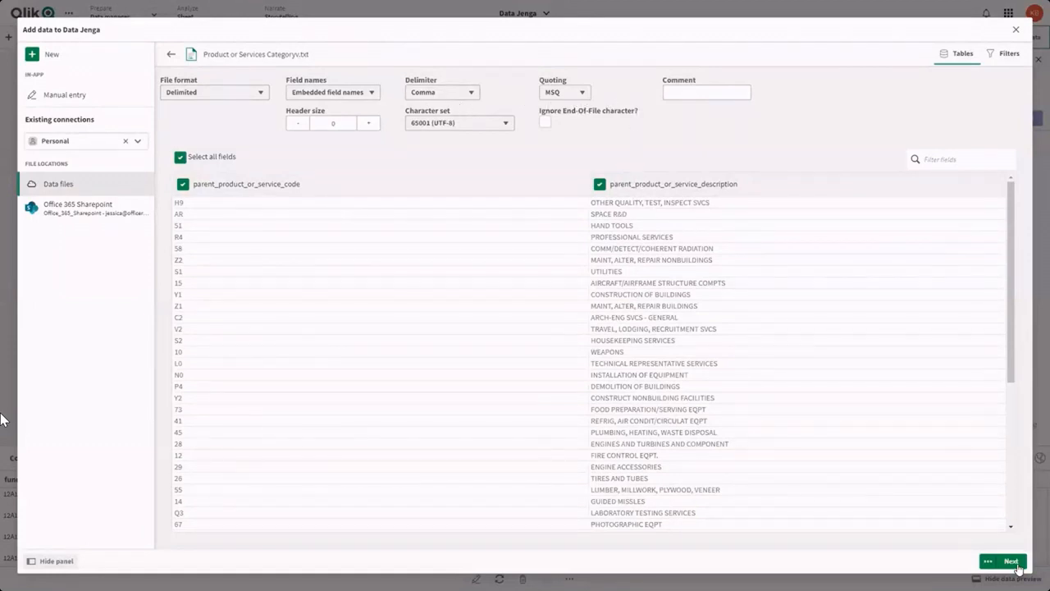
click(1011, 562)
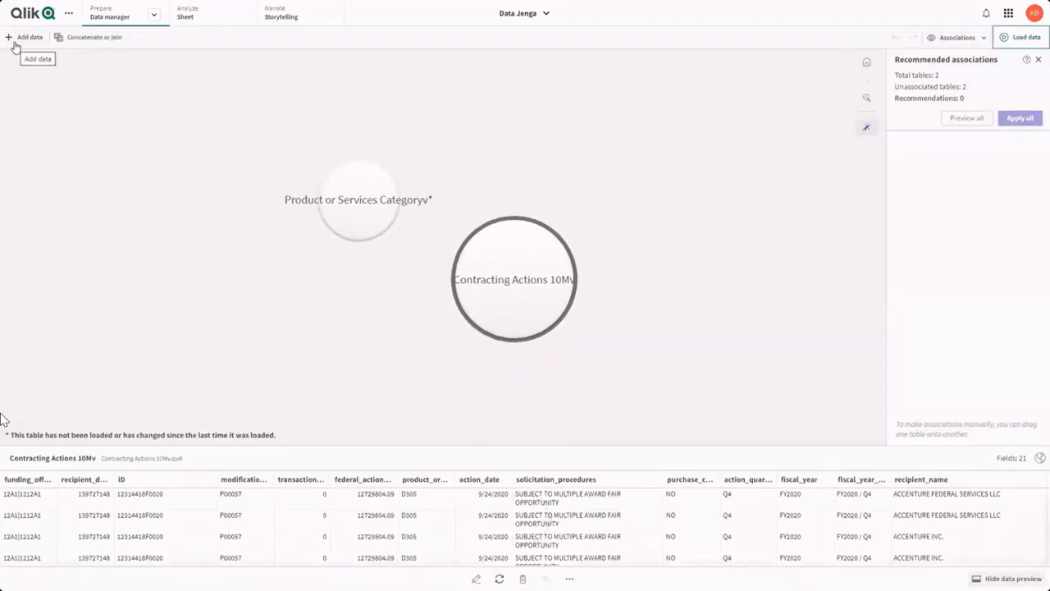
Step: Add the file Product or Servicev.csv to the data model as another table, keeping all fields
click(25, 37)
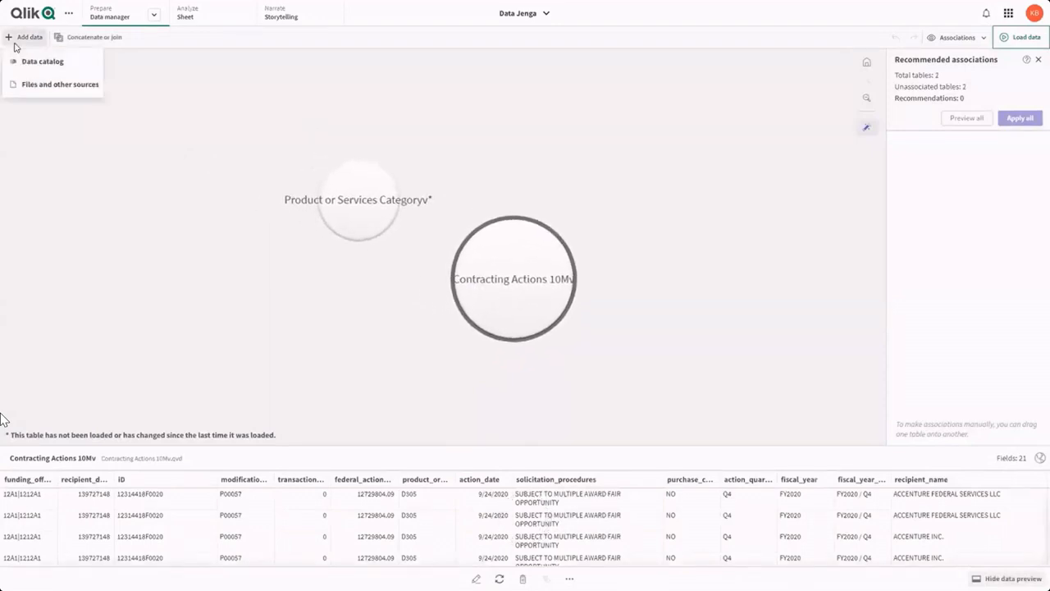
click(33, 90)
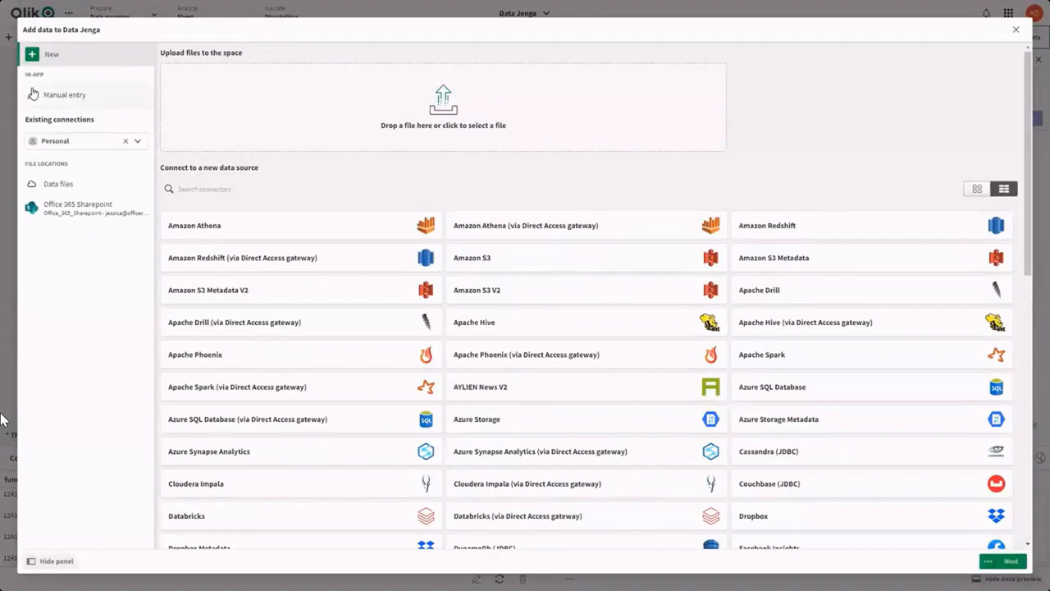
click(260, 94)
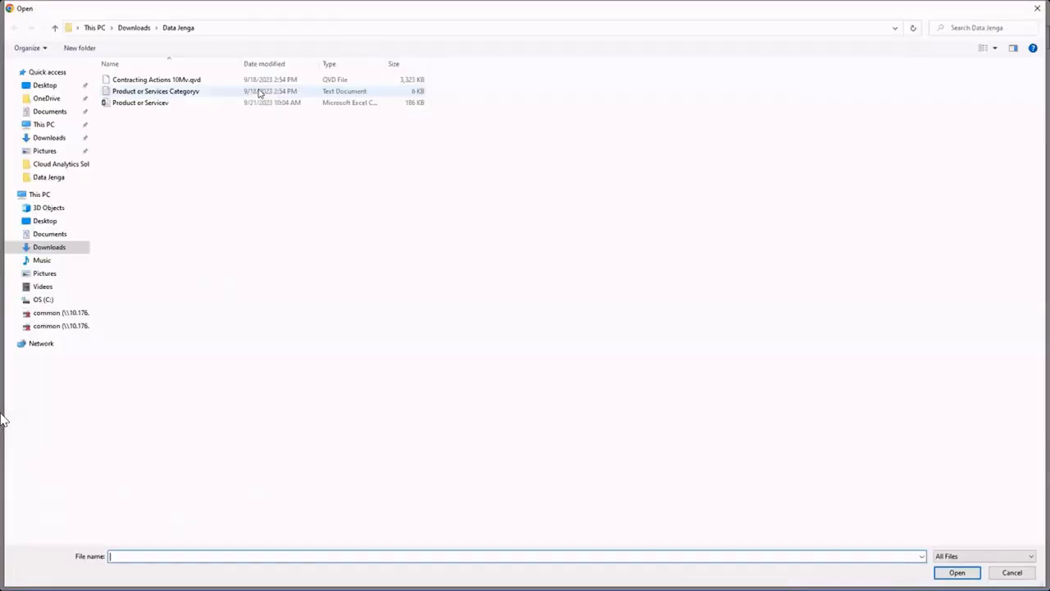
click(255, 105)
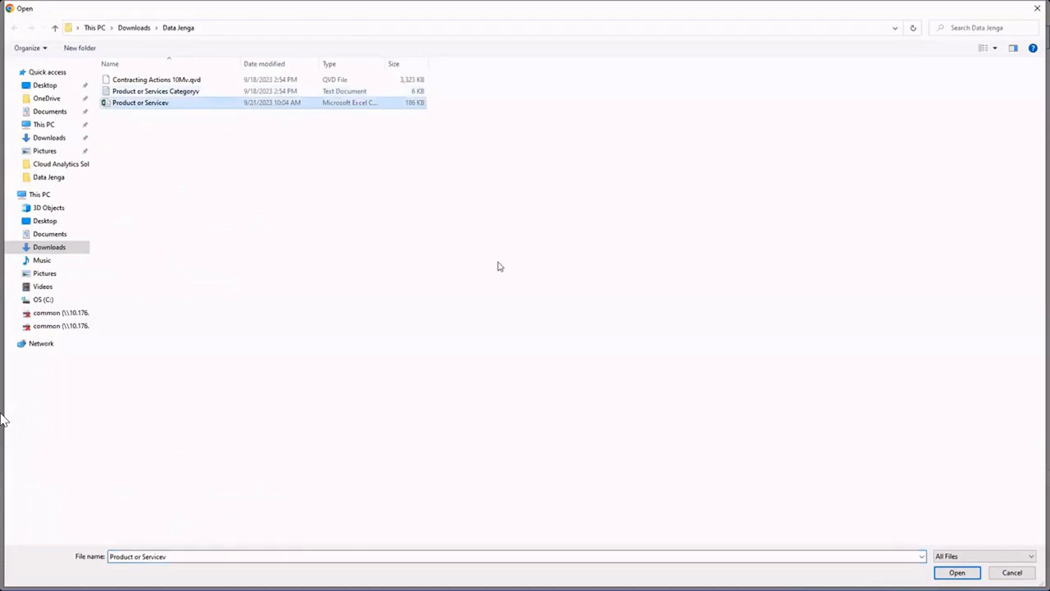
click(957, 572)
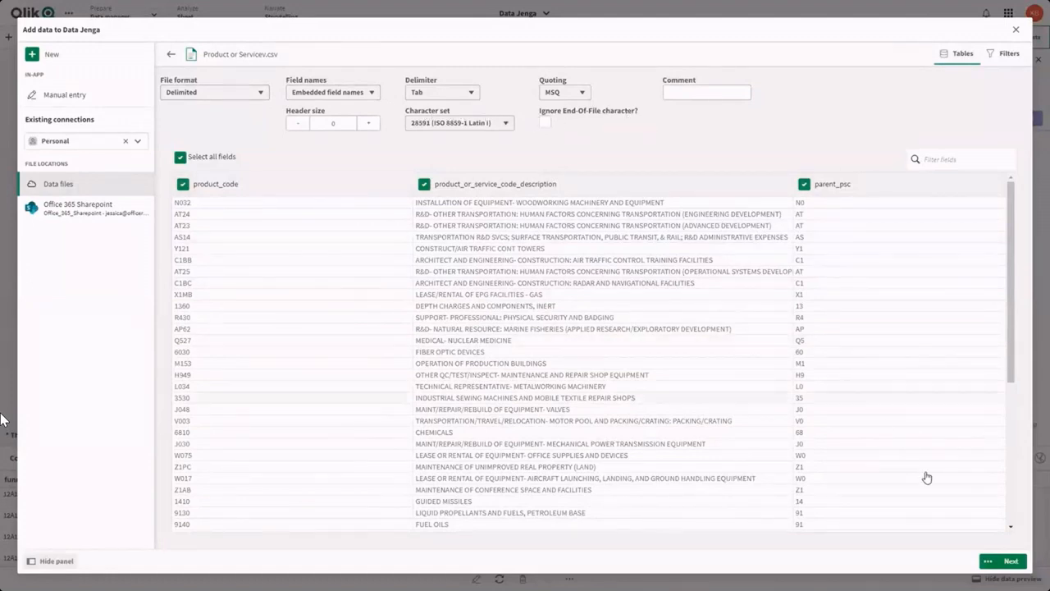
click(1022, 562)
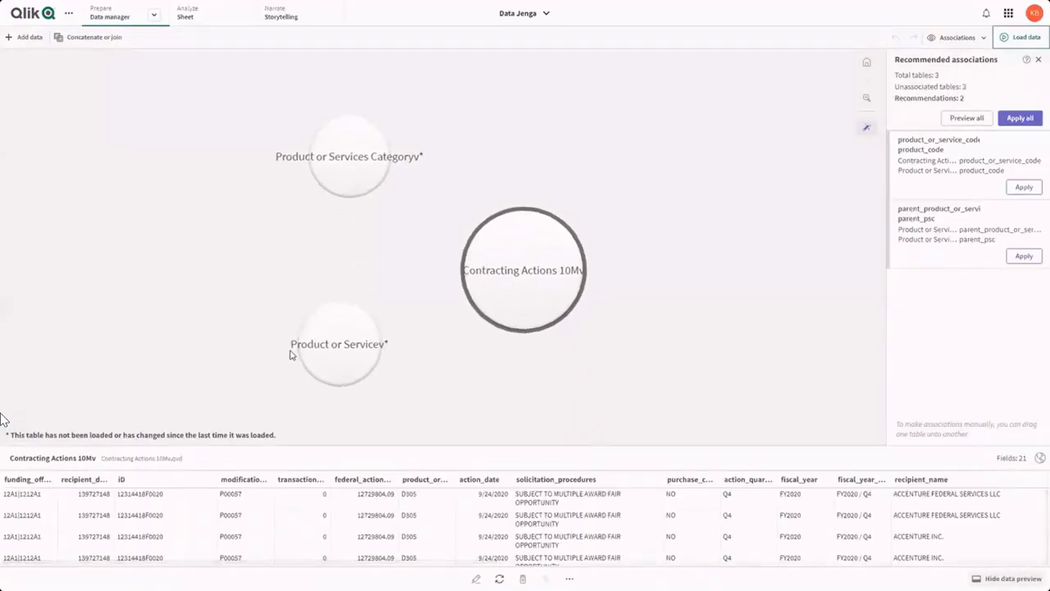
Step: Preview the three tables and apply the recommended association between product_or_service_code in Contracting Actions 10Mv and product_code in Product or Servicev
click(338, 339)
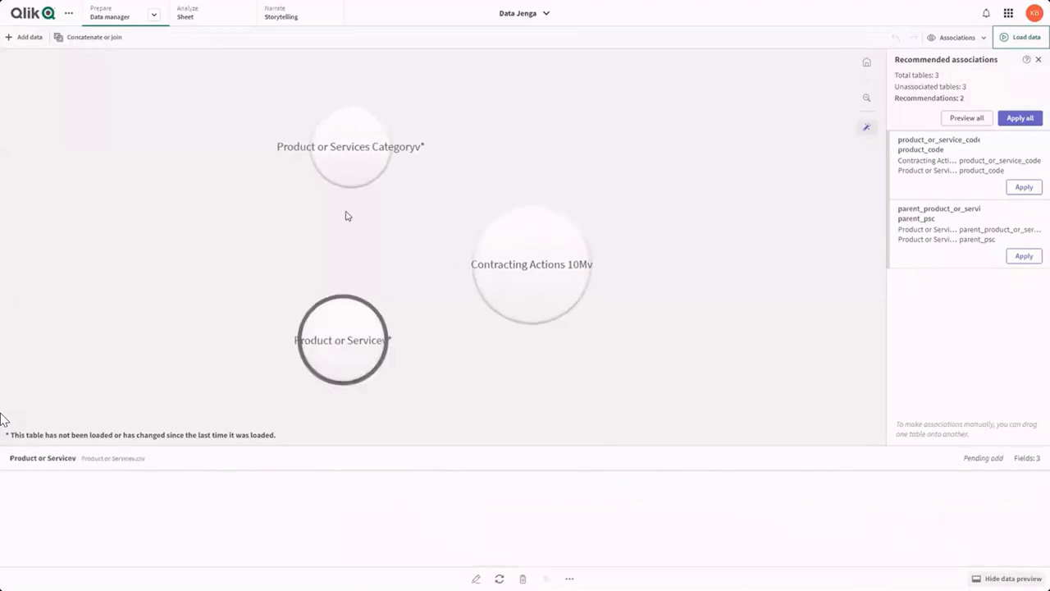
click(343, 158)
click(510, 255)
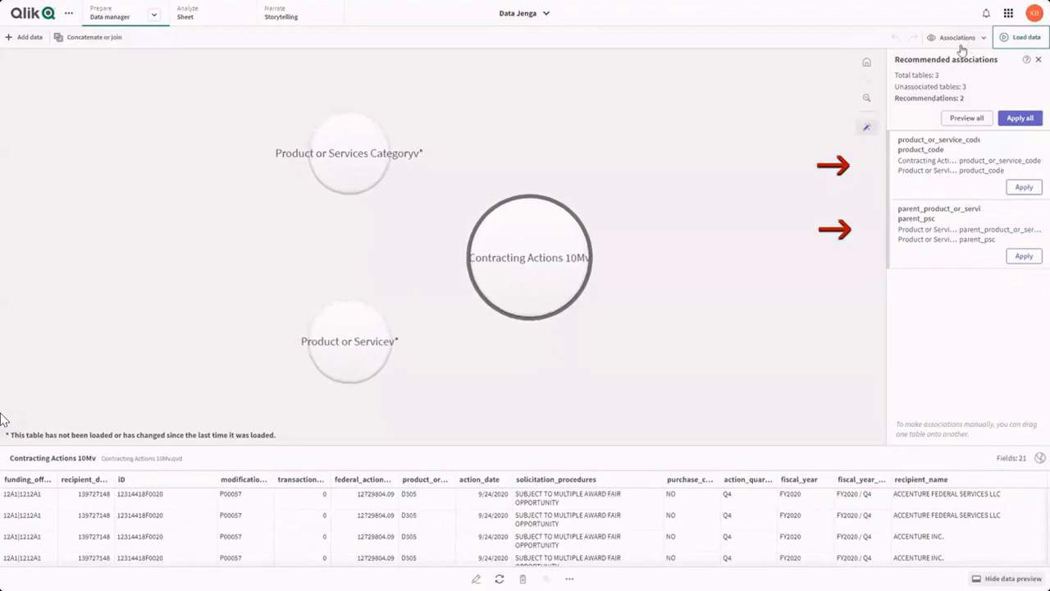
click(939, 160)
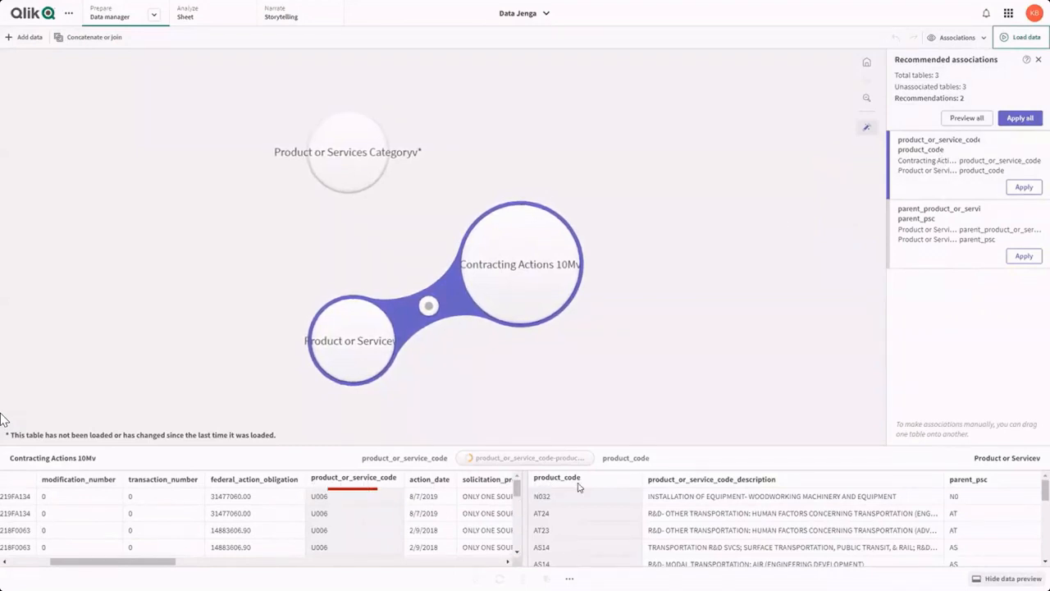
scroll(572, 505, down, 3)
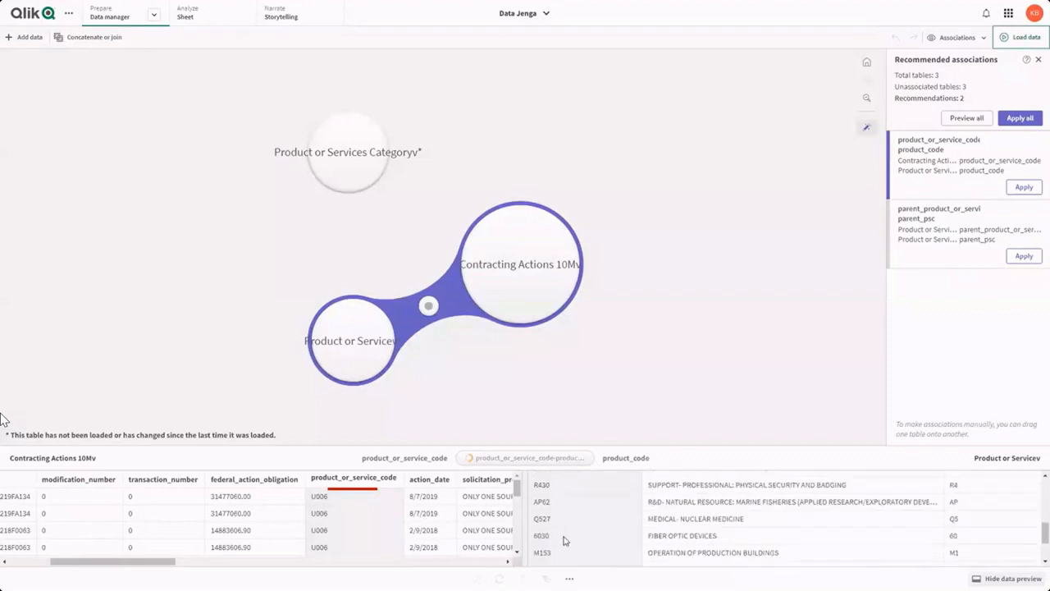
scroll(563, 538, up, 3)
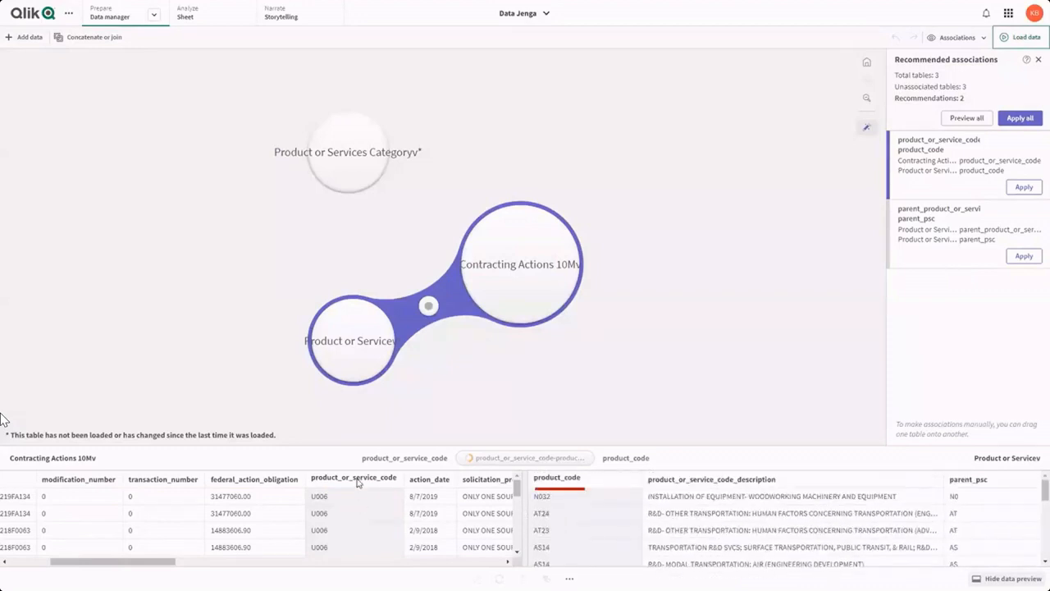
scroll(349, 522, down, 5)
scroll(349, 523, up, 5)
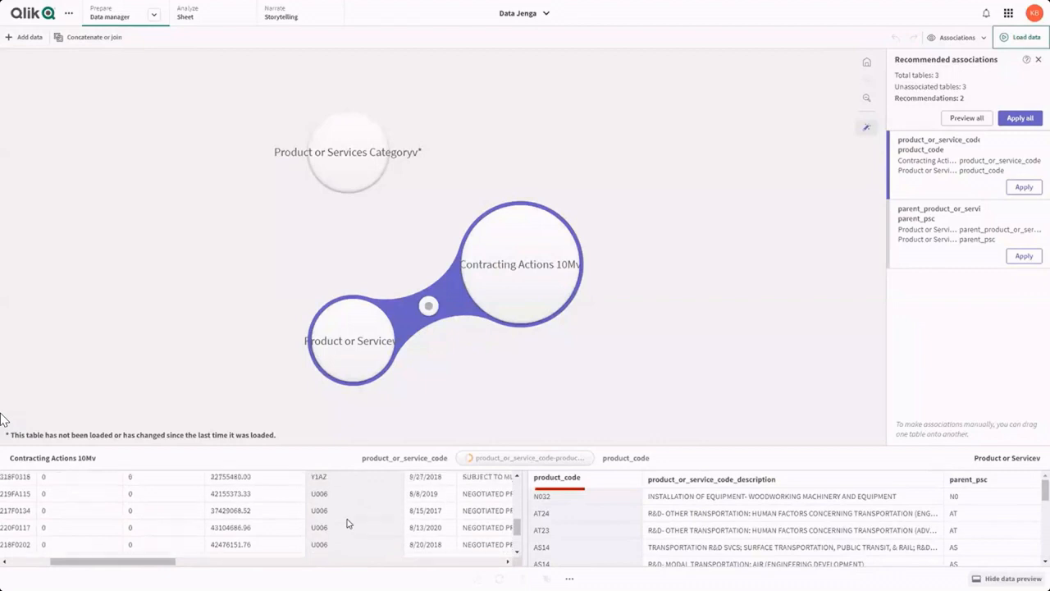
click(1025, 188)
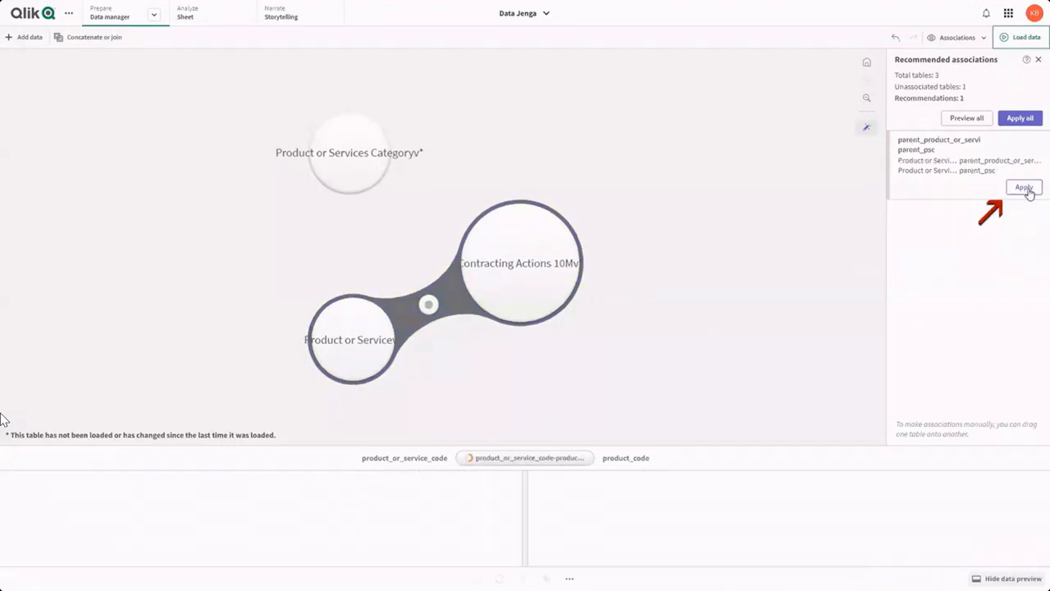
Step: Preview the recommended link between parent_product_or_service_code in Product or Services Categoryv and parent_psc in Product or Servicev, and apply the association
click(927, 169)
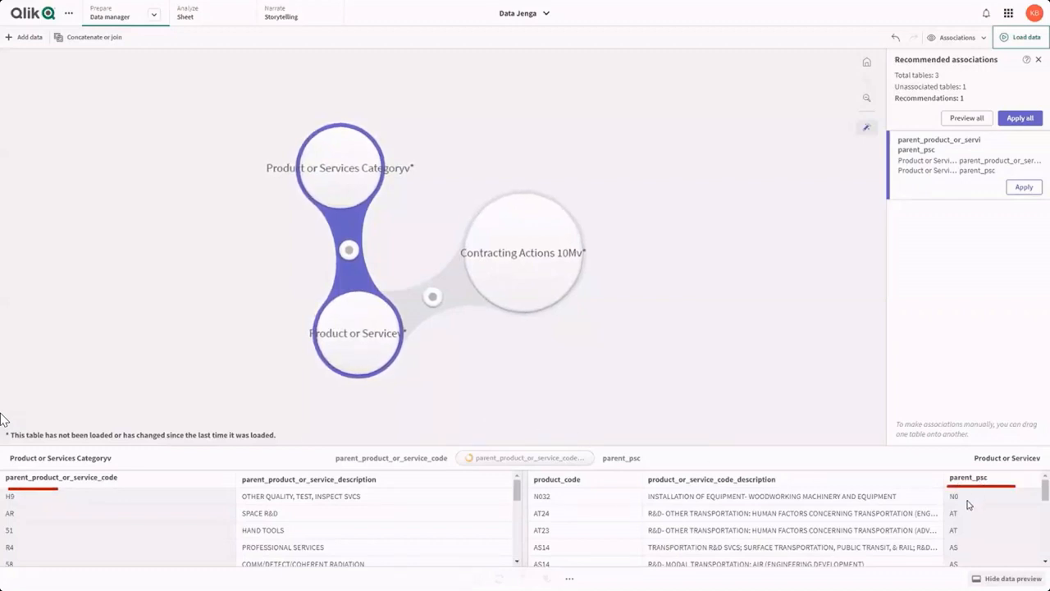
scroll(969, 507, down, 5)
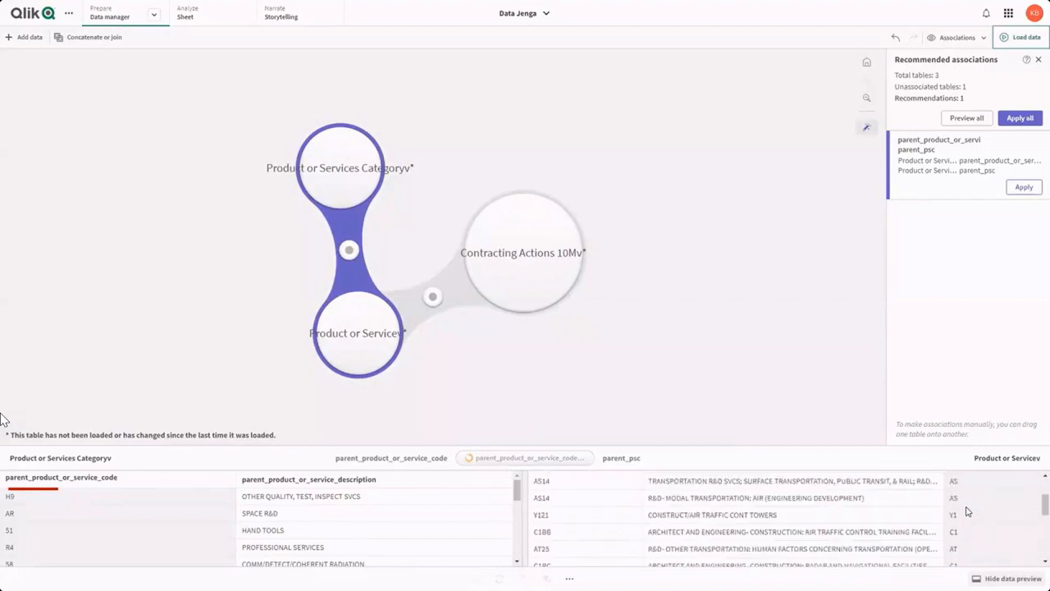
scroll(965, 505, up, 3)
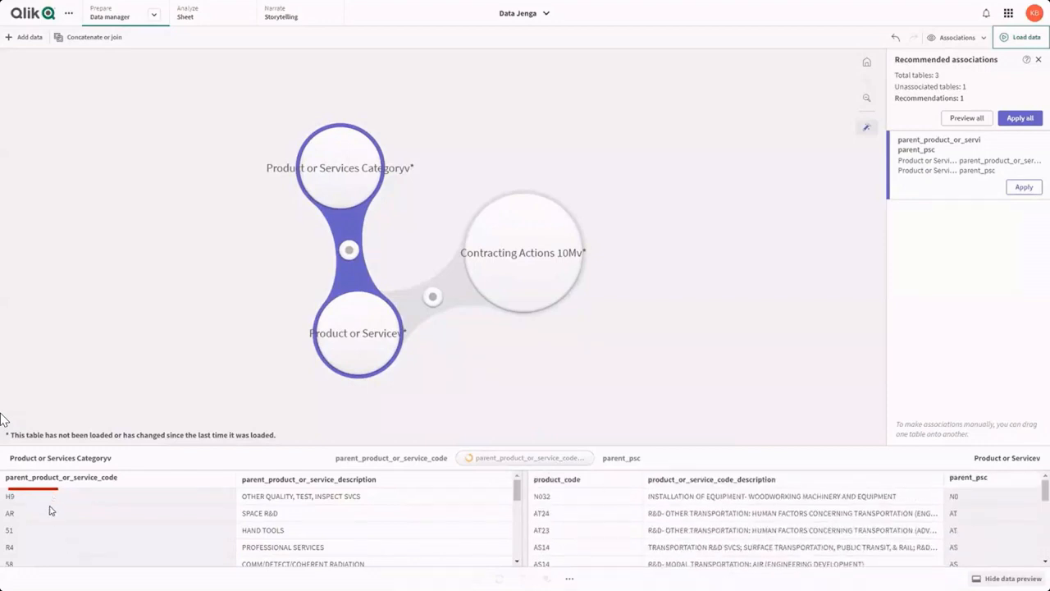
scroll(49, 517, down, 5)
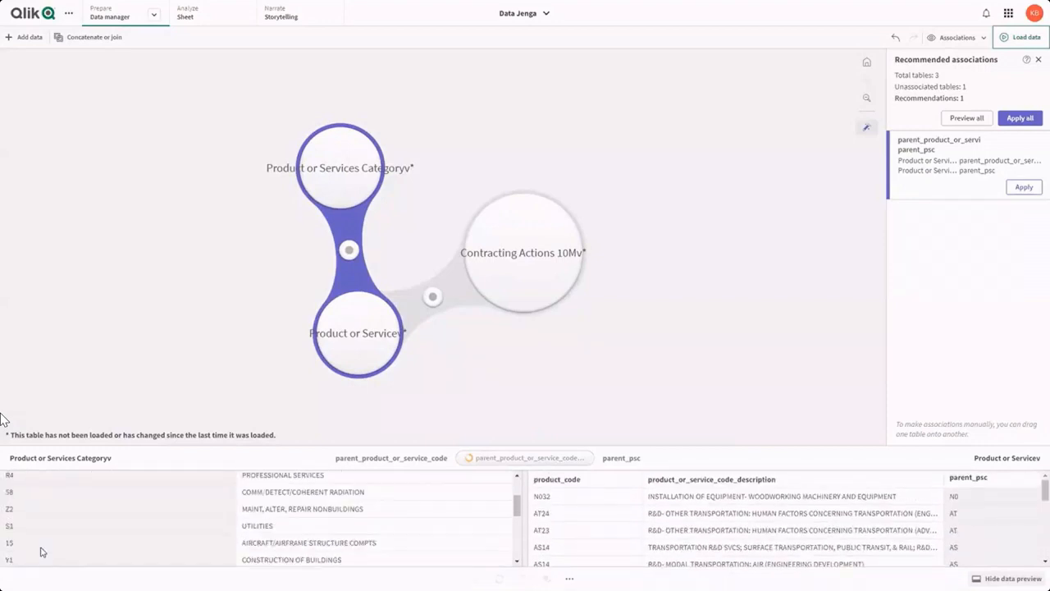
scroll(49, 533, up, 3)
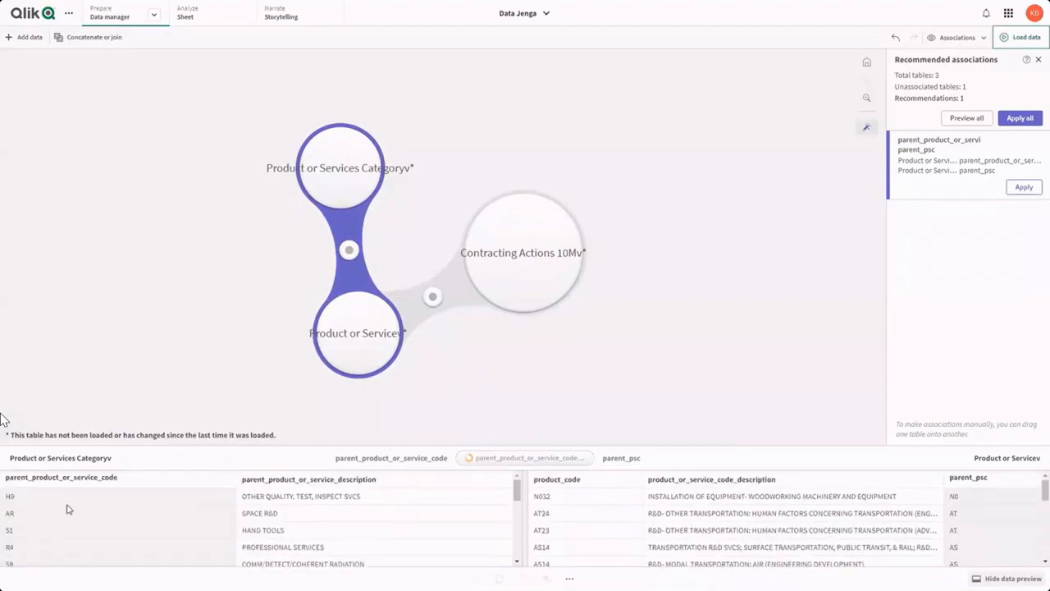
click(1025, 188)
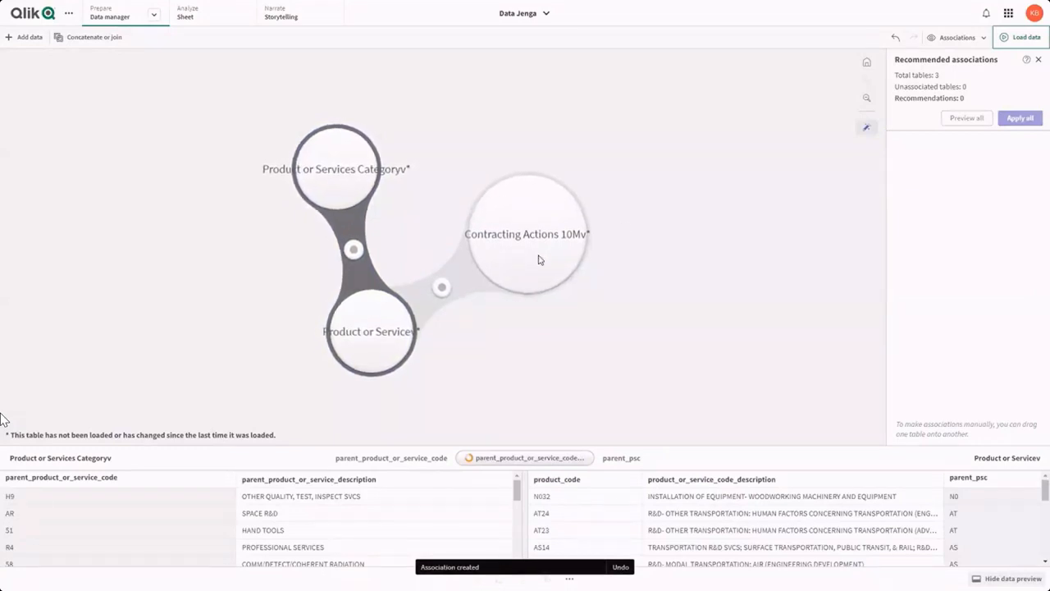
Step: Switch the data model to the table view and open the Contracting Actions 10Mv table for editing
click(948, 41)
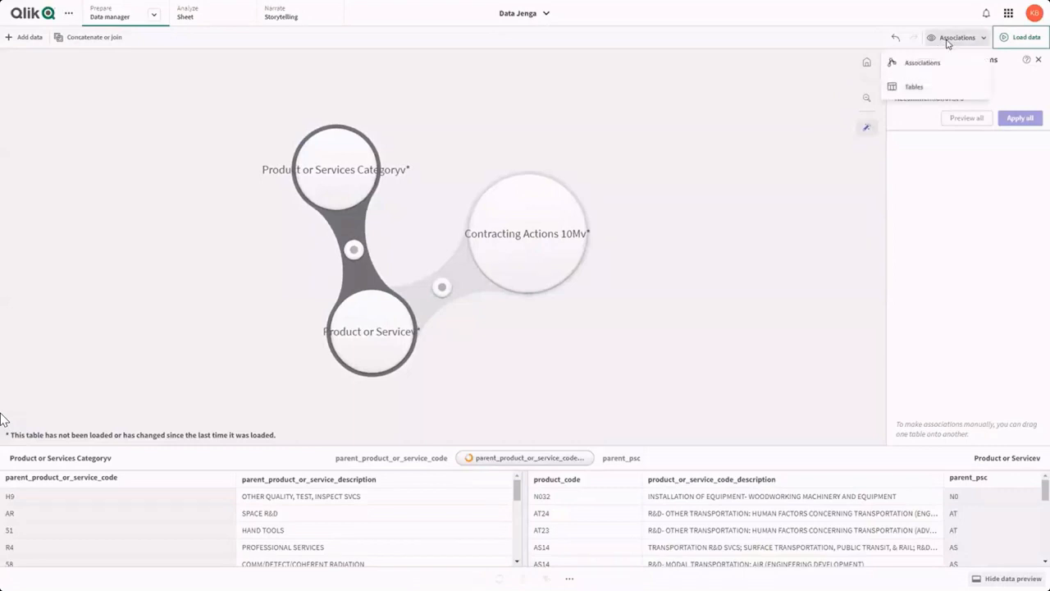
click(914, 88)
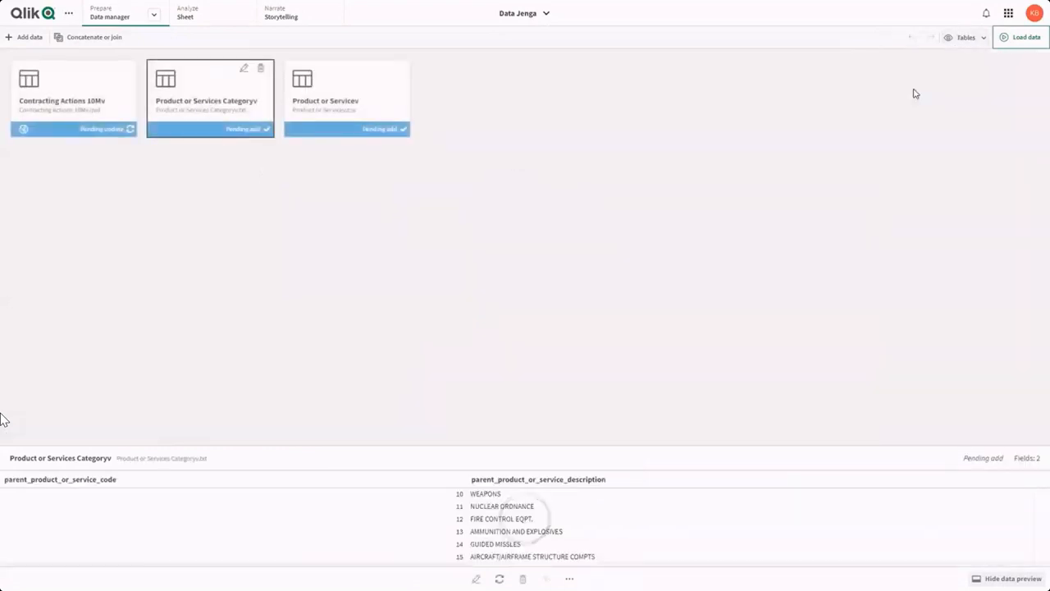
click(81, 76)
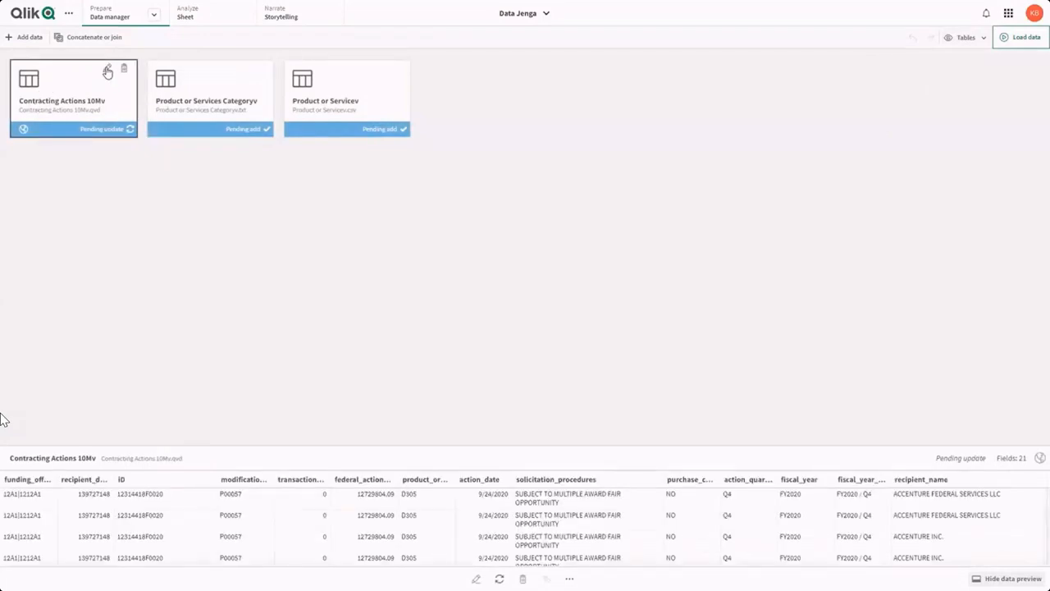
click(108, 73)
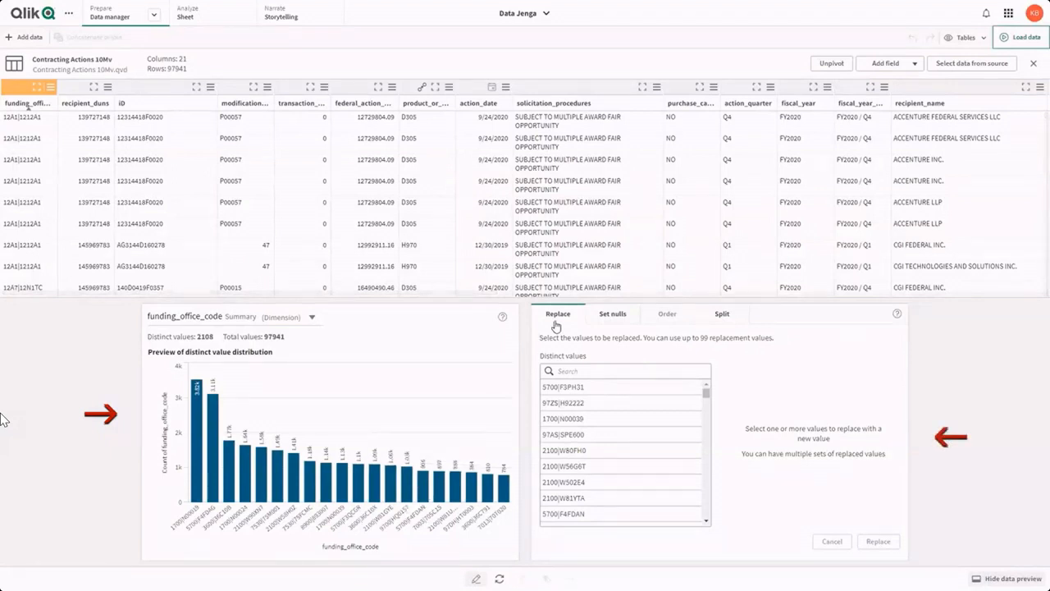
Step: Review the set nulls, order, split and replace options available for the funding_office_code field
click(601, 316)
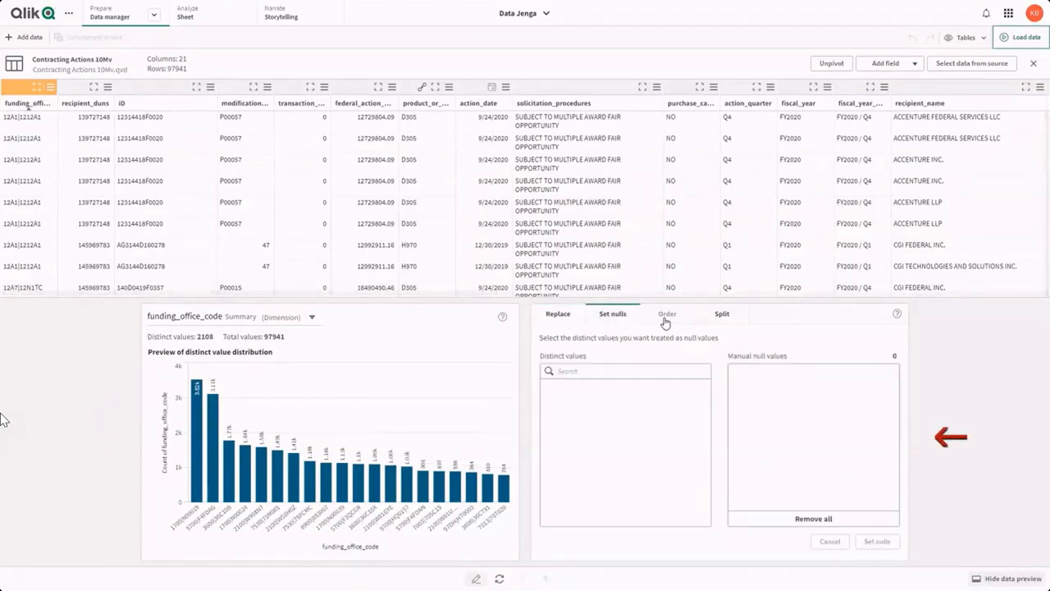
click(692, 319)
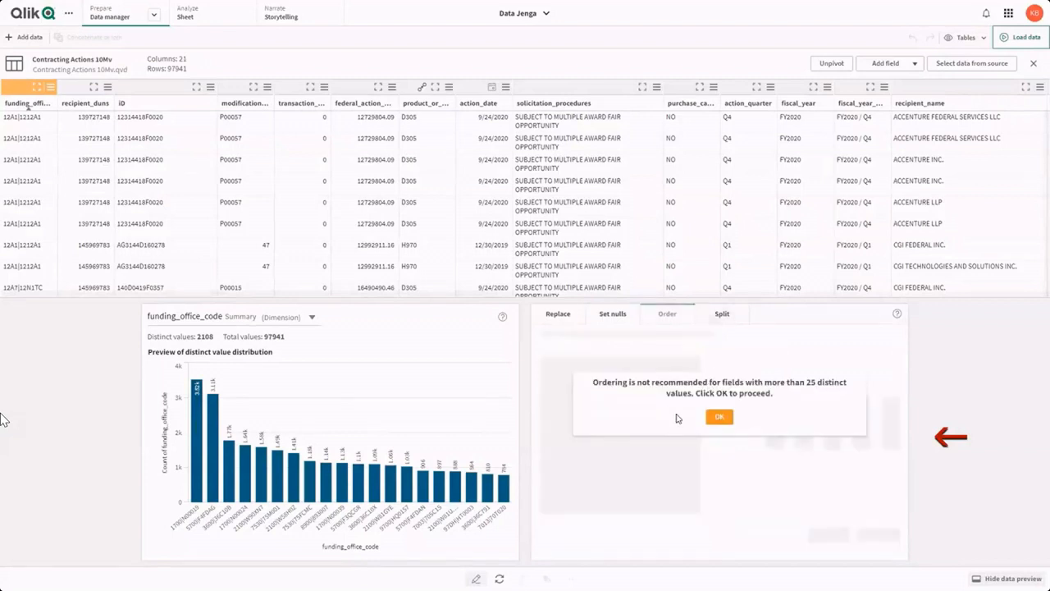
click(727, 316)
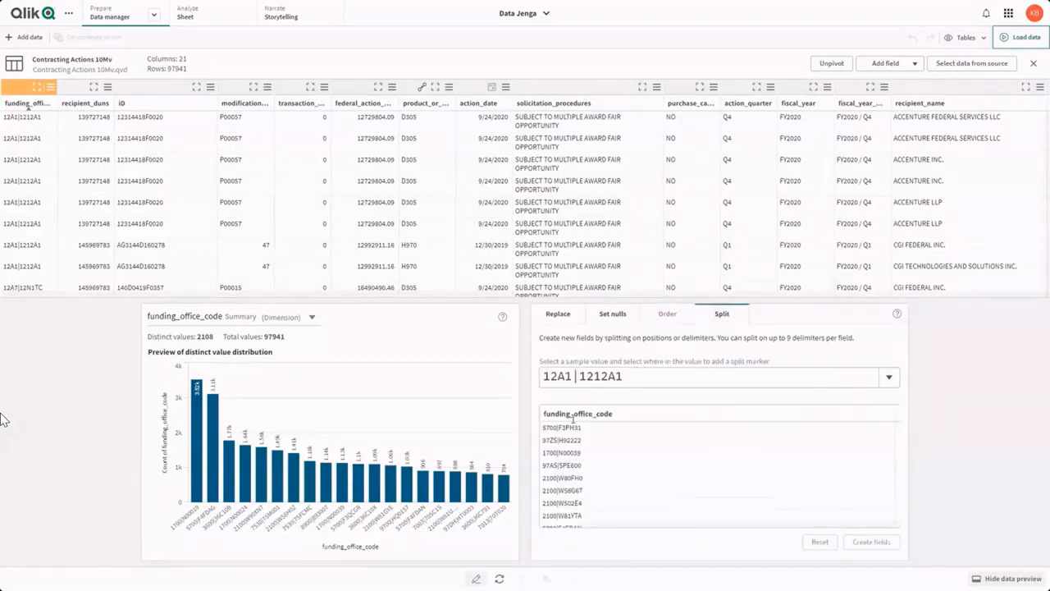
click(559, 316)
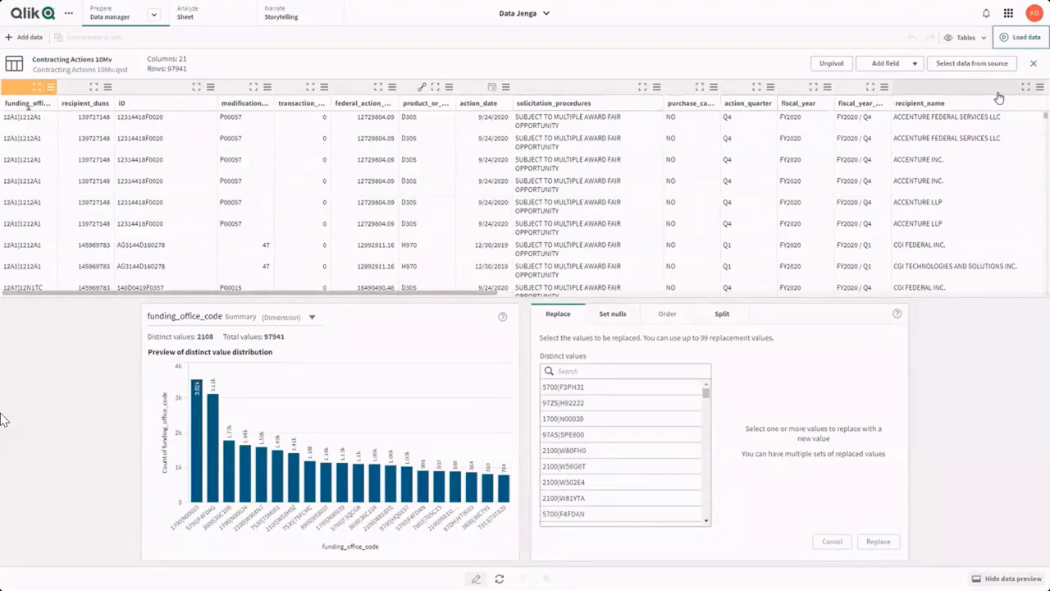
Step: Create a calculated field named Year/Quarter in Contracting Actions 10Mv with the expression fiscal_year&' / '&action_quarter
click(886, 65)
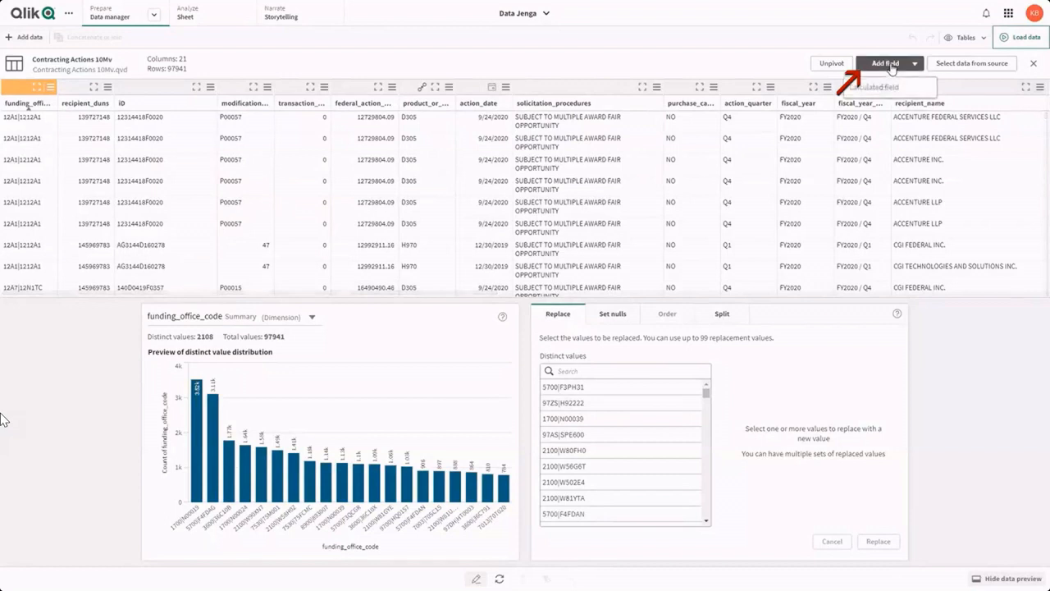
click(884, 92)
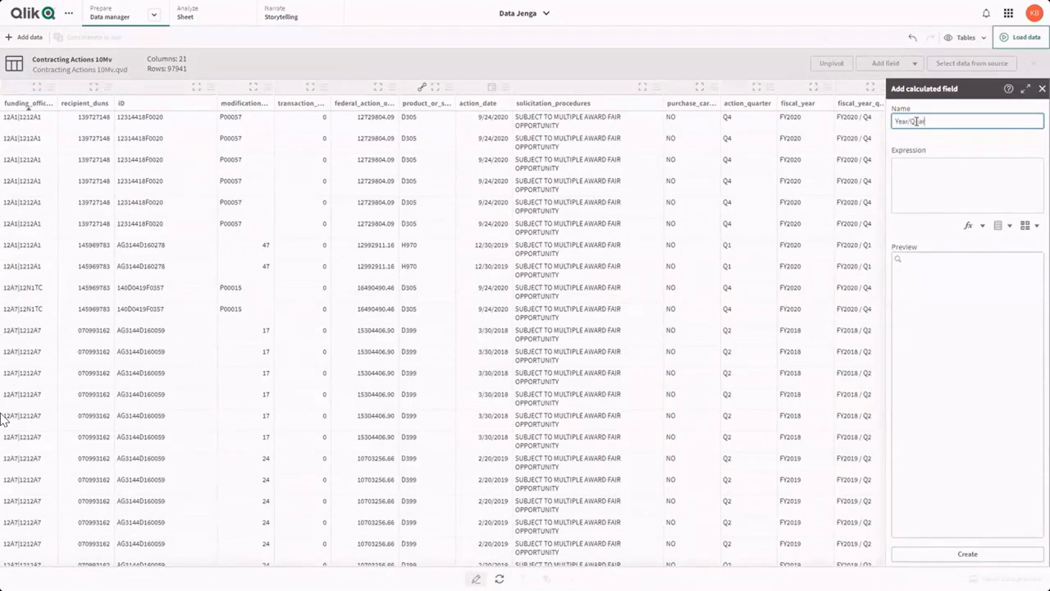
click(1032, 205)
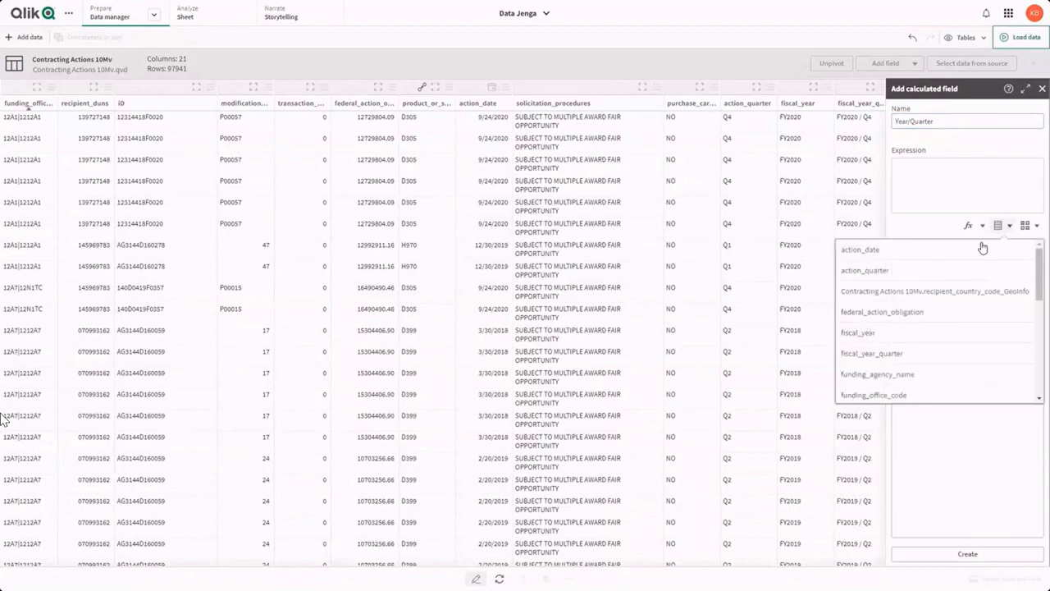
click(887, 332)
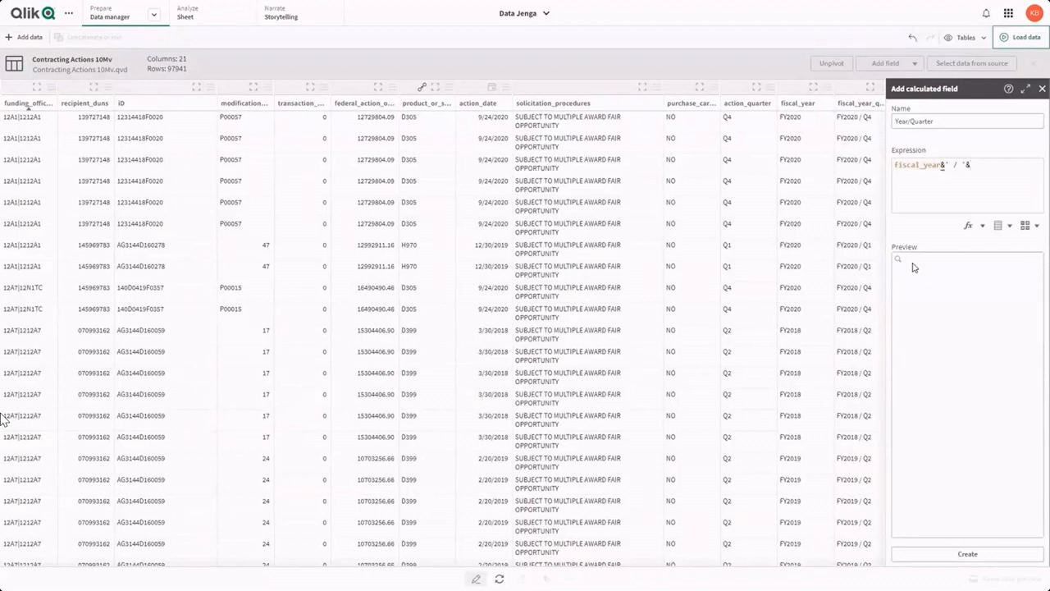
click(1006, 233)
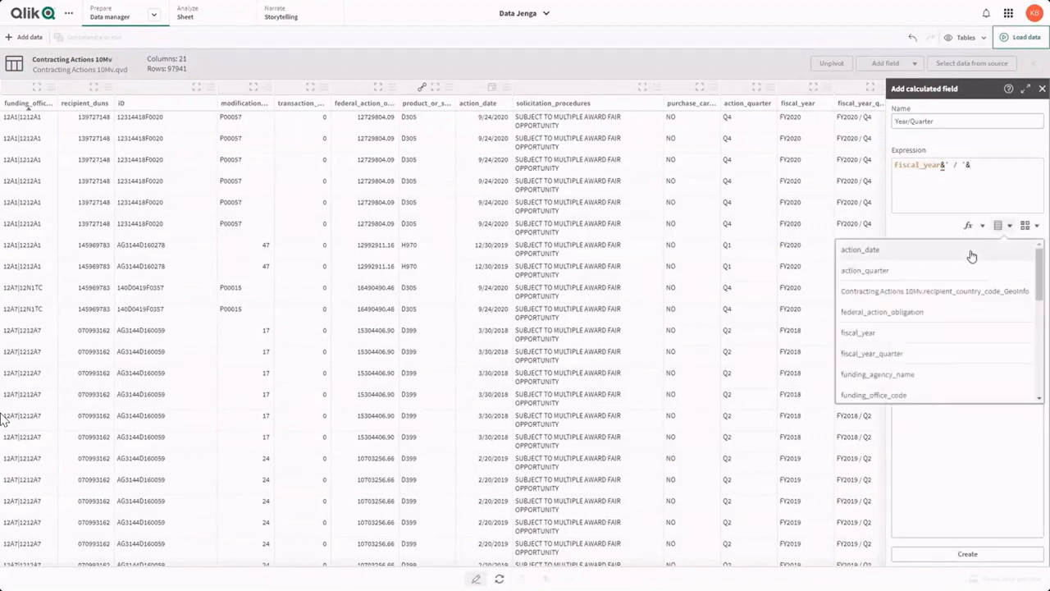
click(941, 272)
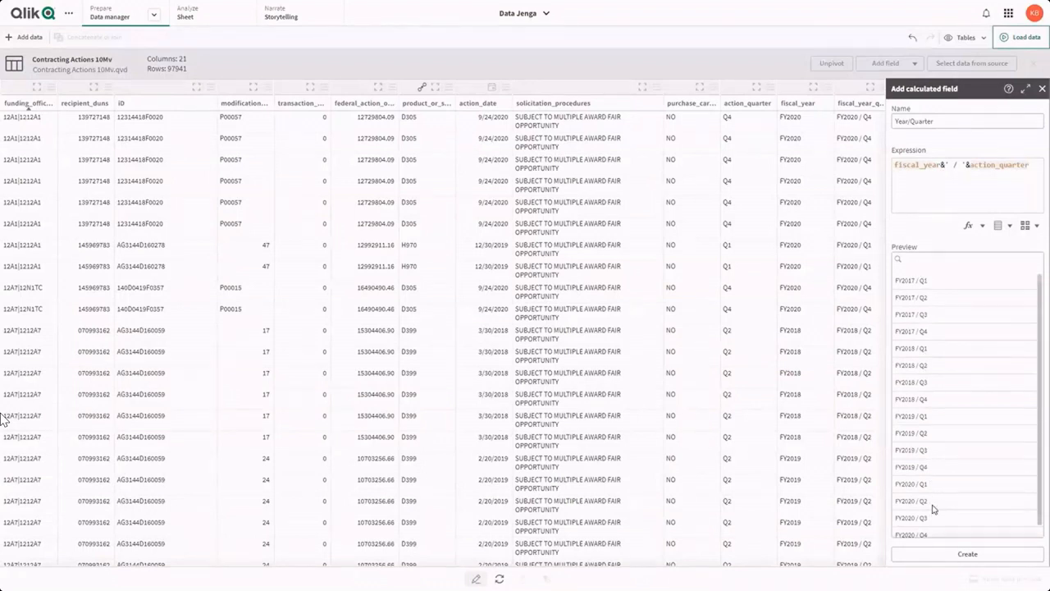
scroll(933, 525, down, 2)
click(940, 558)
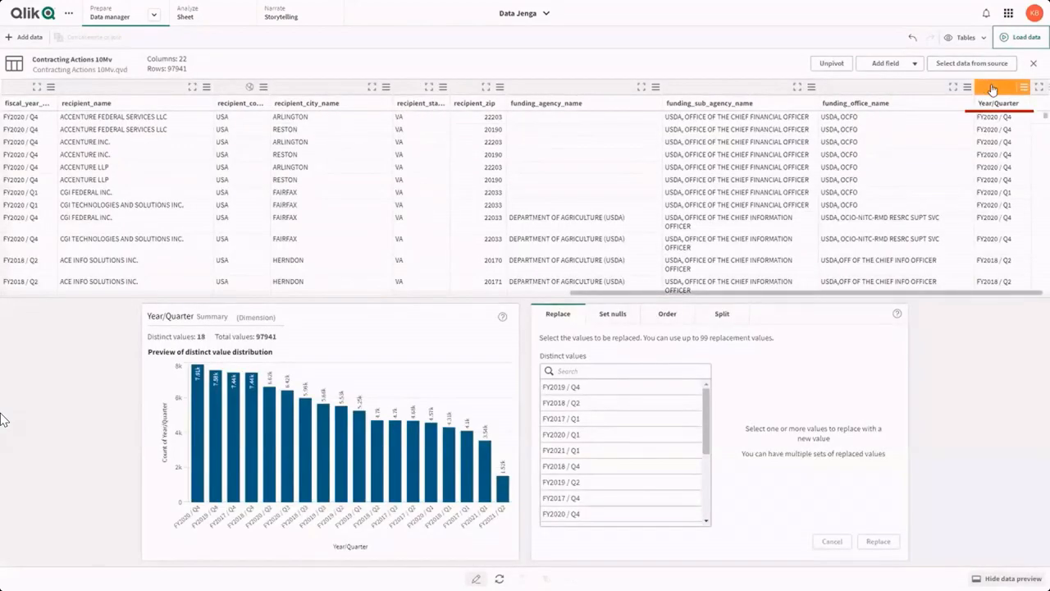
Step: Load the updated data into the app, stay in the data manager and return to the associations view
click(1020, 41)
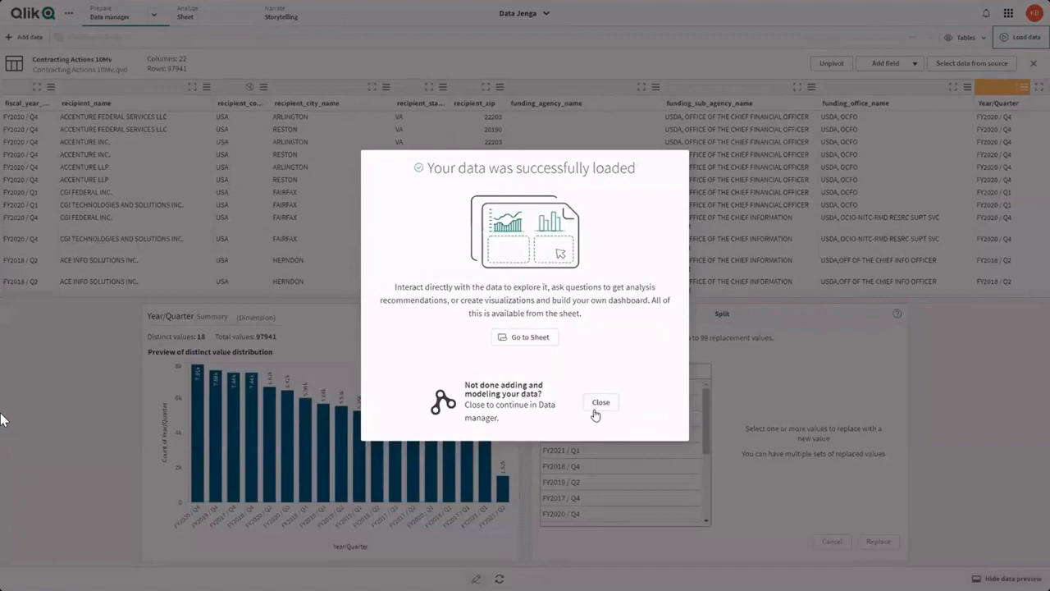
click(602, 402)
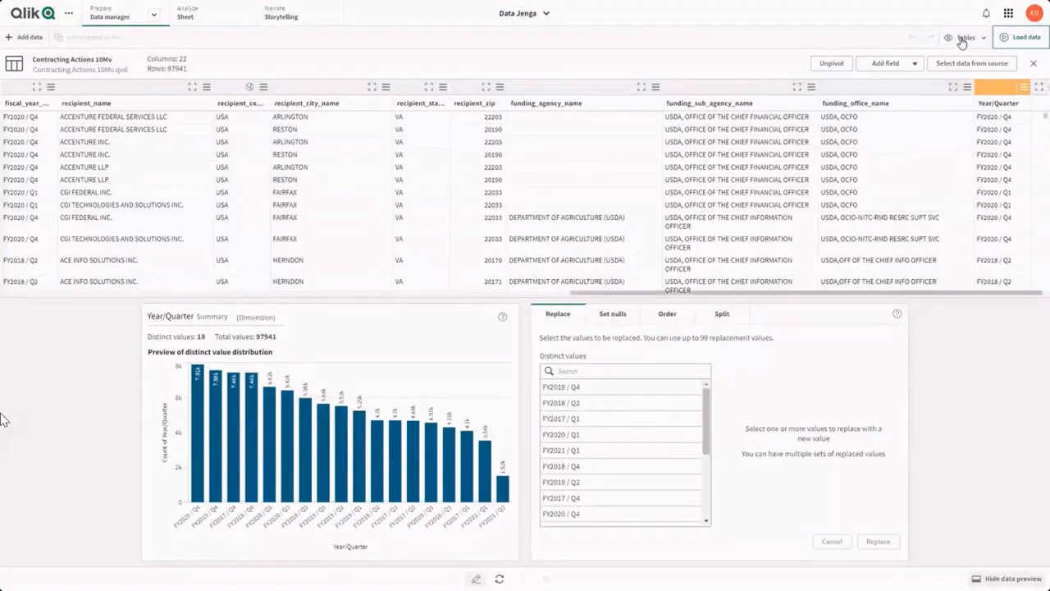
click(962, 41)
click(936, 70)
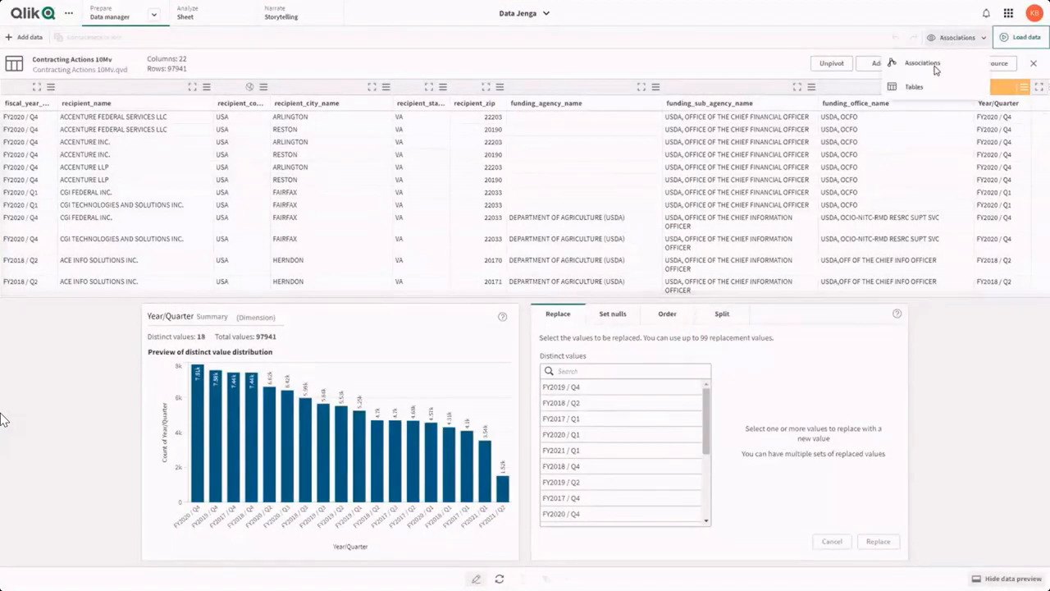